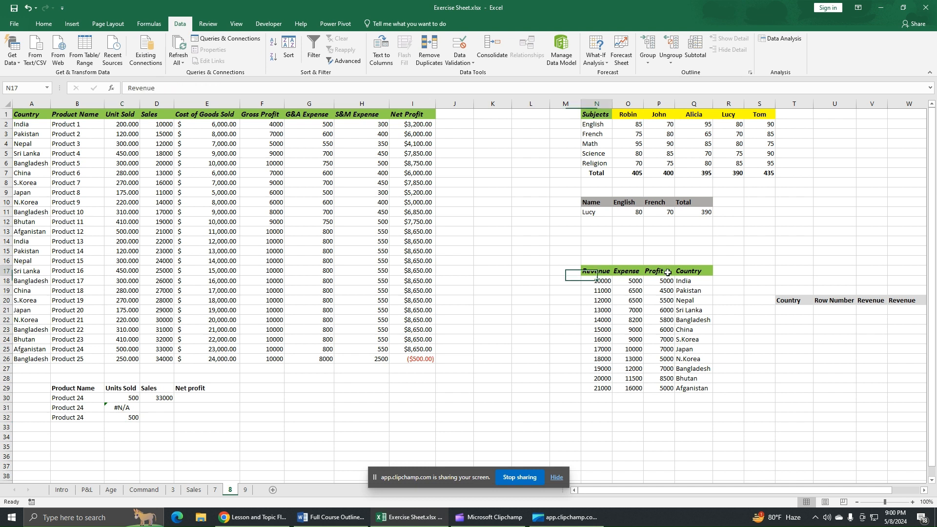
{"action": "left_click_drag", "start_coordinate": [597, 272], "coordinate": [703, 389]}
{"action": "left_click", "coordinate": [764, 357]}
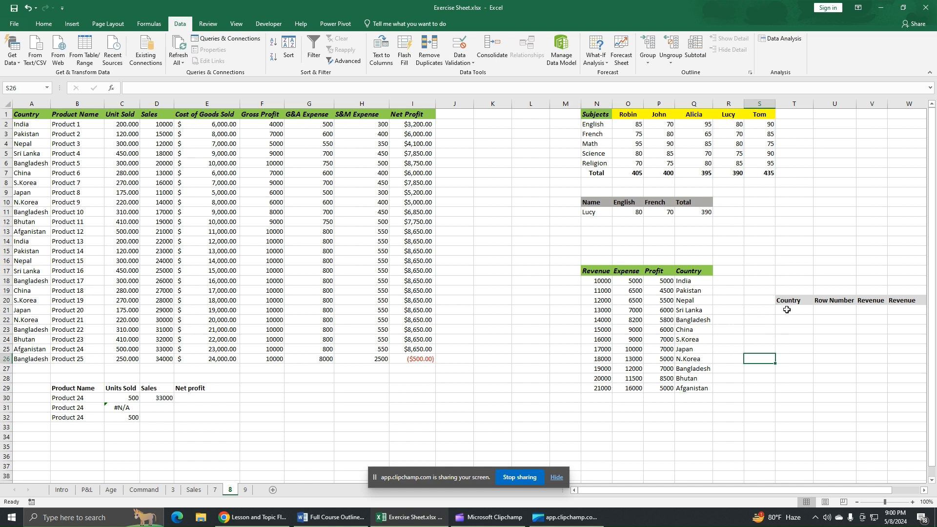
{"action": "left_click", "coordinate": [693, 283]}
{"action": "left_click", "coordinate": [785, 301]}
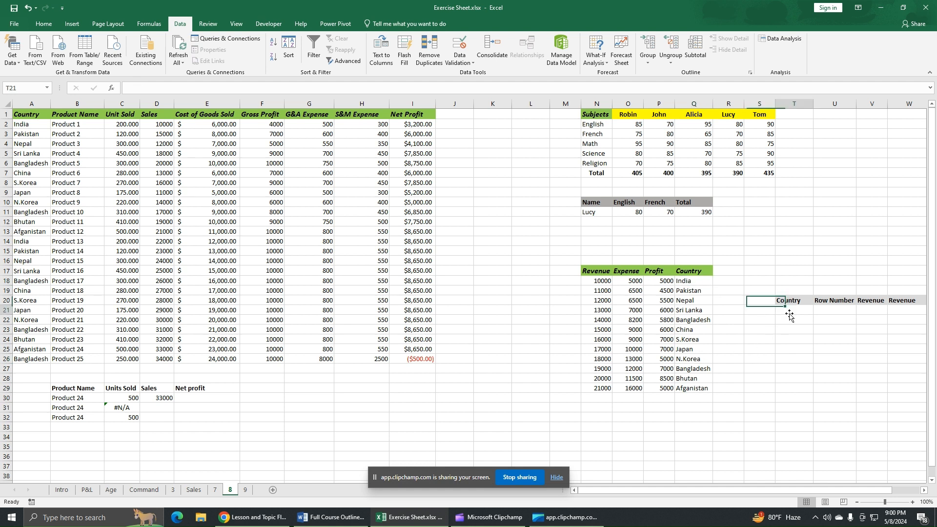
{"action": "left_click", "coordinate": [694, 283]}
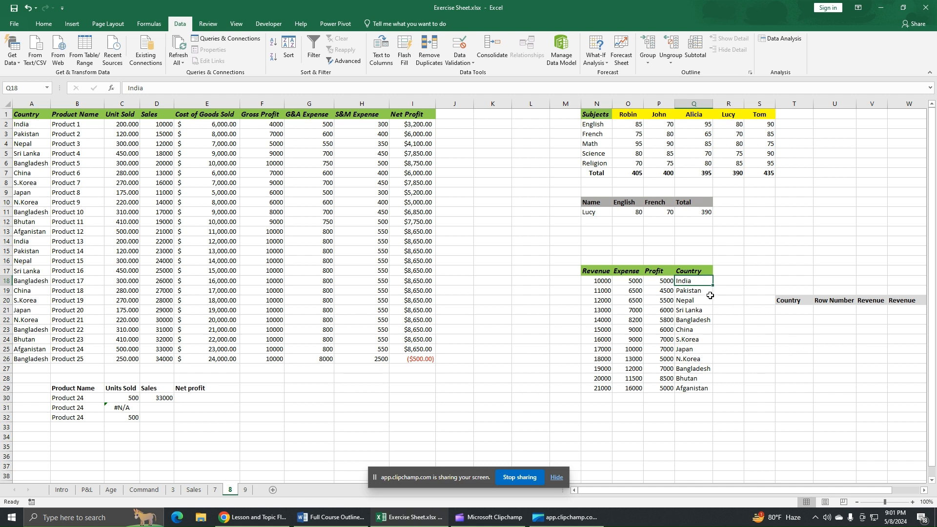
Copy India from the revenue table's Country column and paste it as a value into T21 under the Country header.
{"action": "left_click", "coordinate": [782, 311]}
{"action": "left_click", "coordinate": [694, 280]}
{"action": "key", "text": "ctrl+c"}
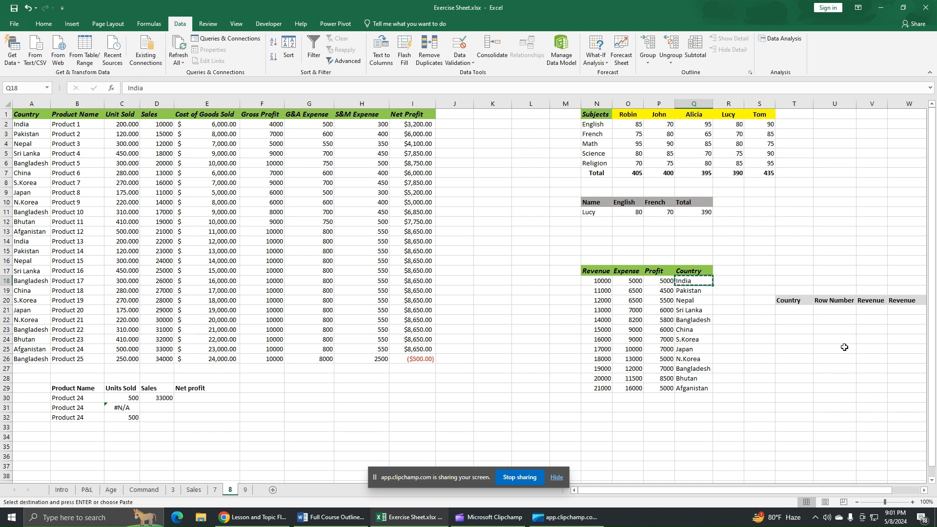
{"action": "right_click", "coordinate": [695, 282]}
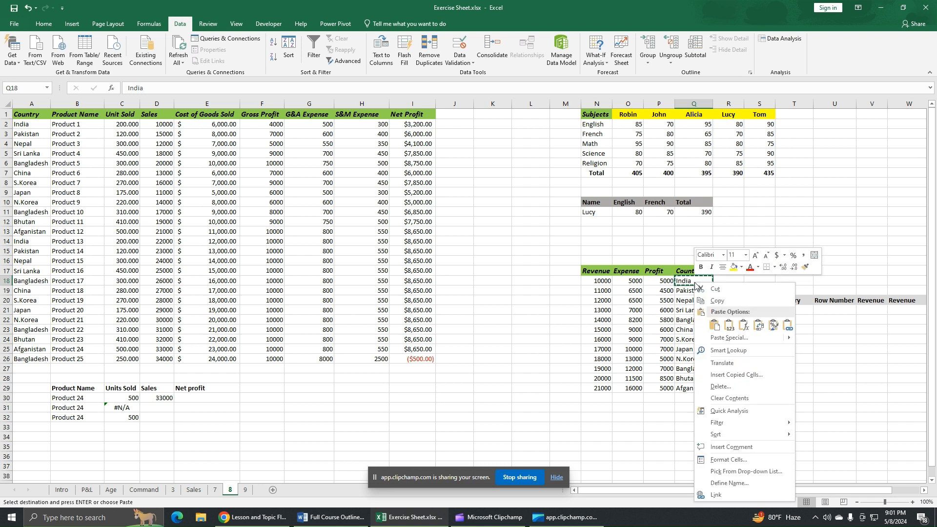
{"action": "left_click", "coordinate": [726, 301]}
{"action": "right_click", "coordinate": [796, 311]}
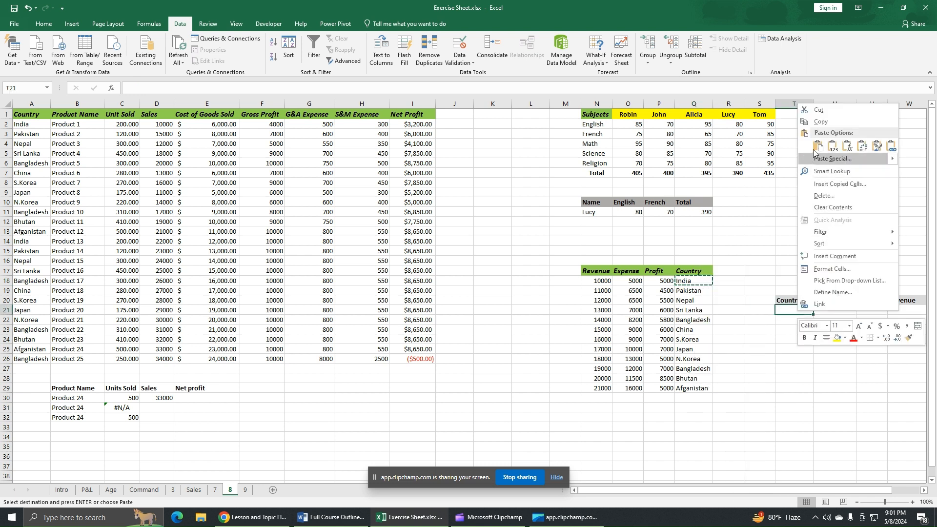
{"action": "left_click", "coordinate": [835, 146]}
{"action": "left_click", "coordinate": [784, 418]}
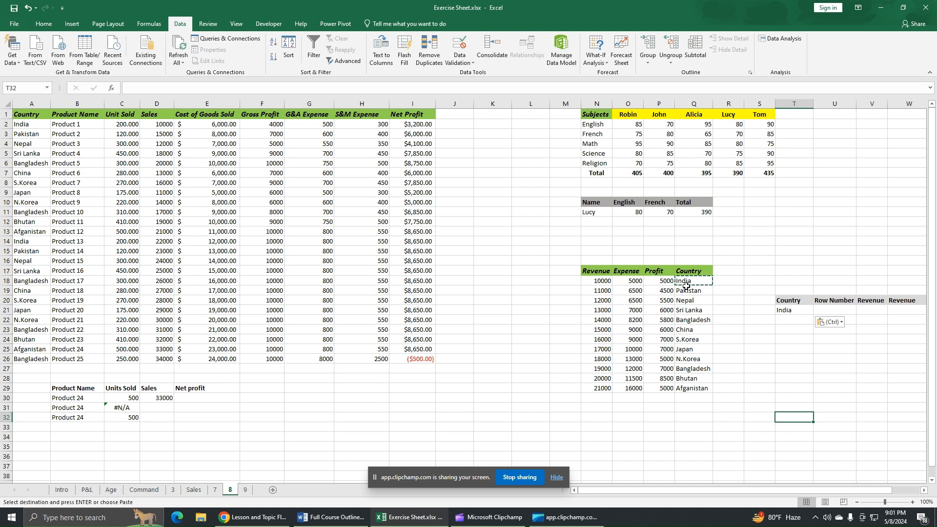
Enter an exact-match formula in U21 under Row Number: =MATCH(T21,Q17:Q29,0).
{"action": "left_click", "coordinate": [830, 310]}
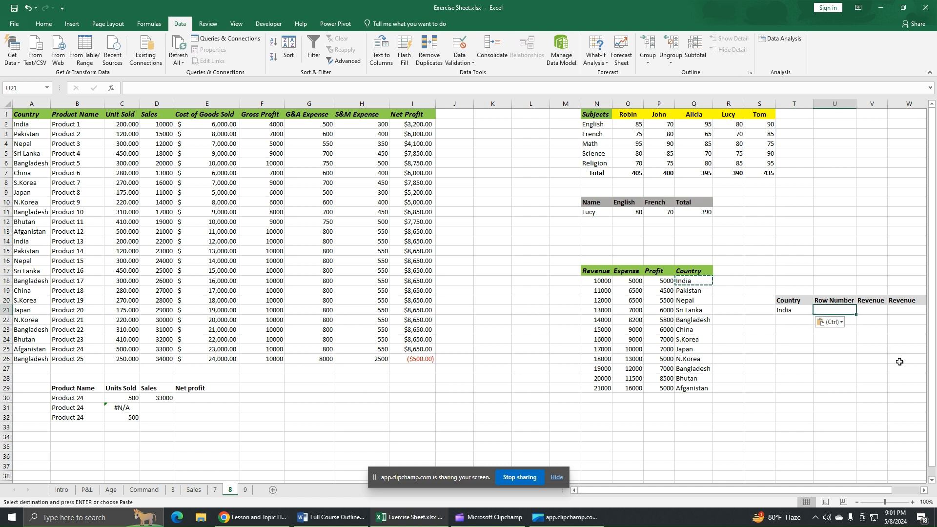
{"action": "type", "text": "=match"}
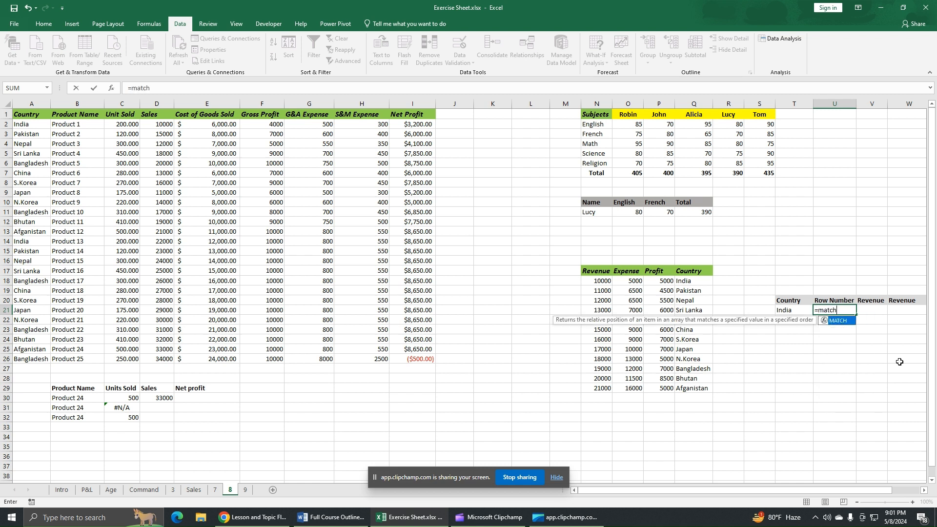
{"action": "double_click", "coordinate": [838, 321]}
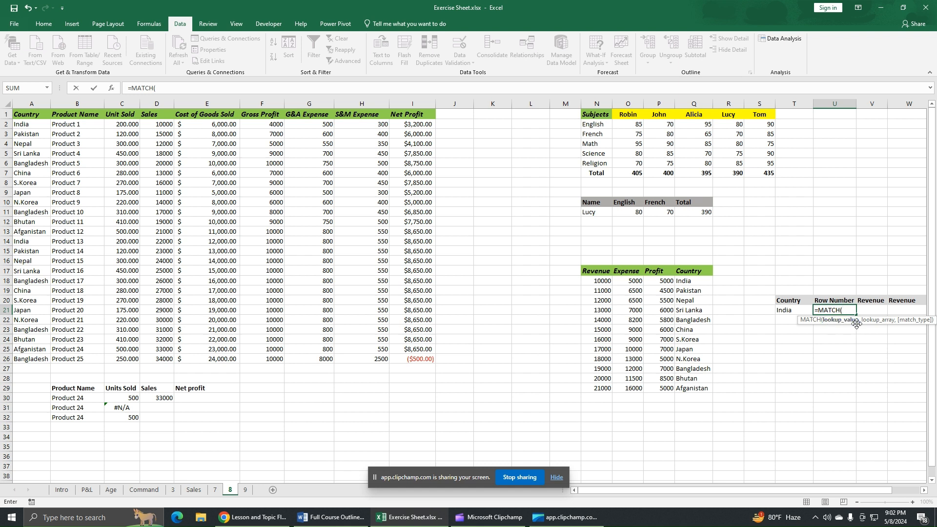
{"action": "left_click", "coordinate": [788, 312]}
{"action": "type", "text": ","}
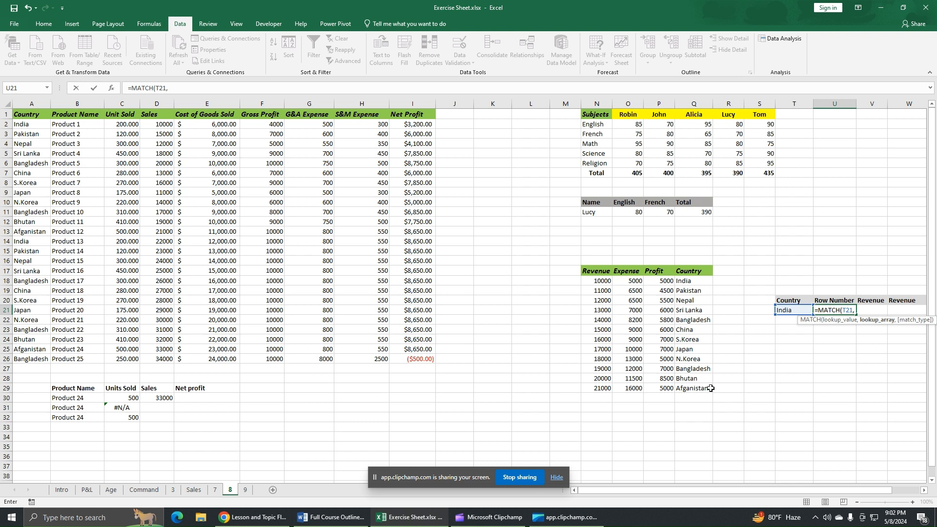
{"action": "left_click_drag", "start_coordinate": [698, 273], "coordinate": [697, 388]}
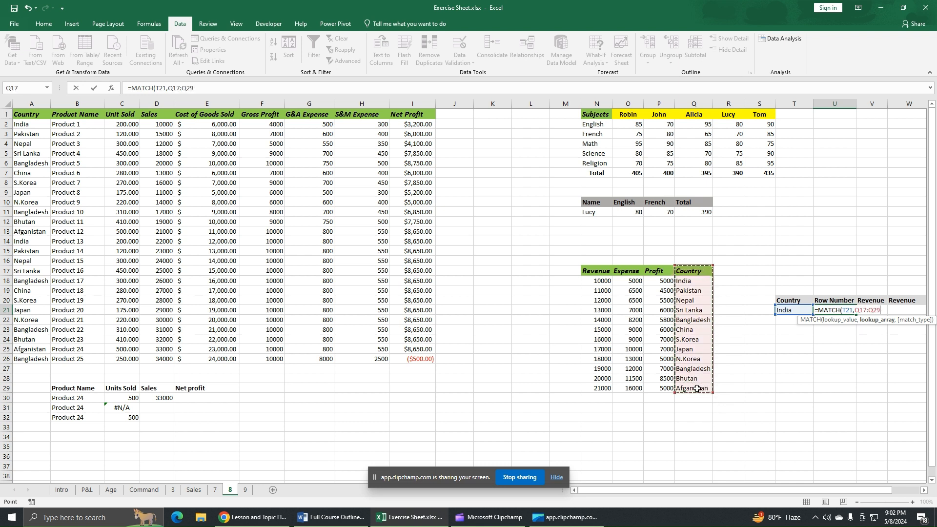
{"action": "type", "text": ","}
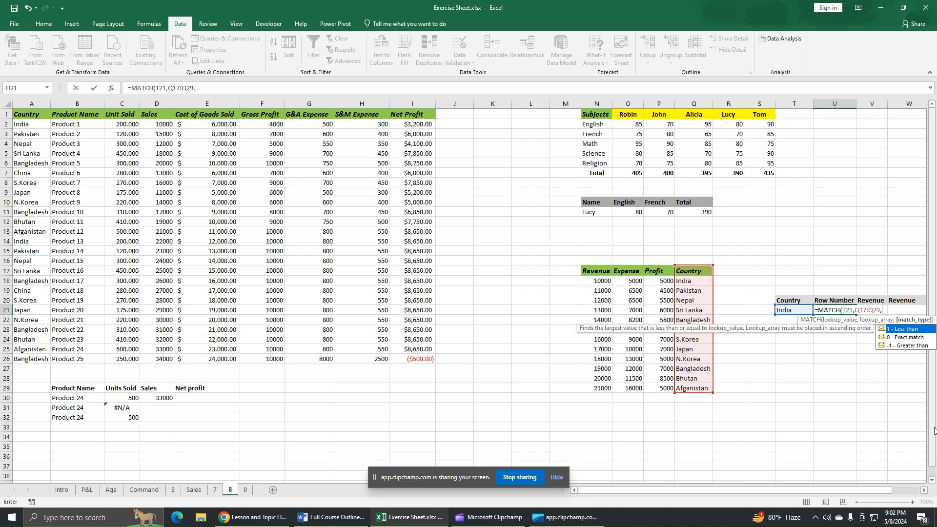
{"action": "double_click", "coordinate": [908, 338]}
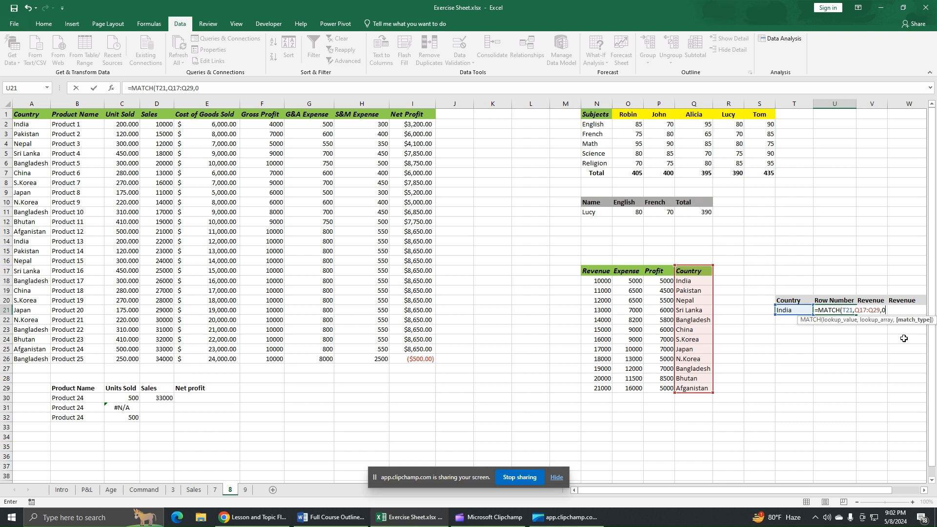
{"action": "key", "text": "Return"}
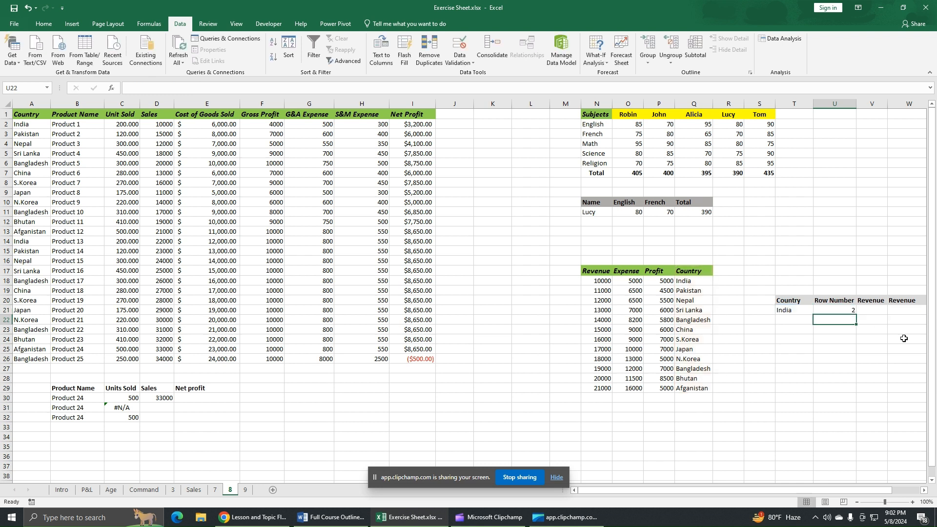
{"action": "left_click", "coordinate": [796, 313]}
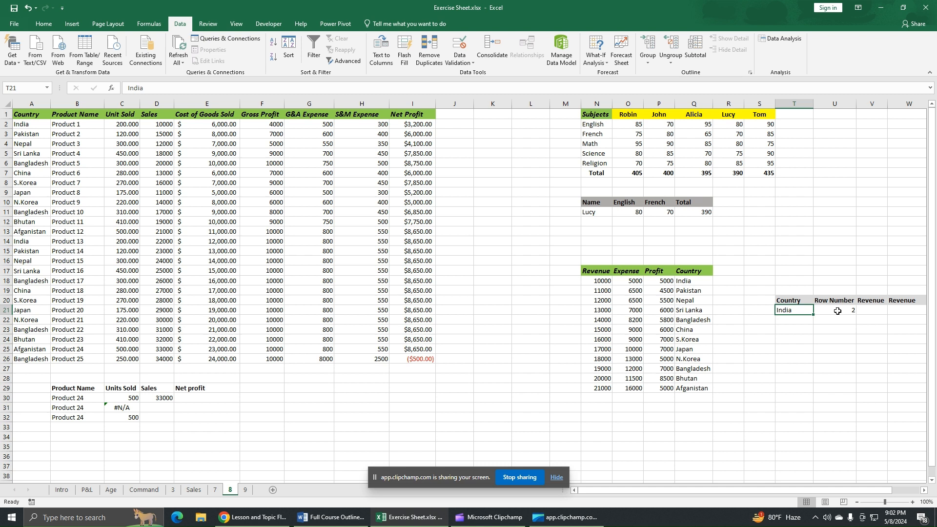
{"action": "left_click", "coordinate": [702, 282]}
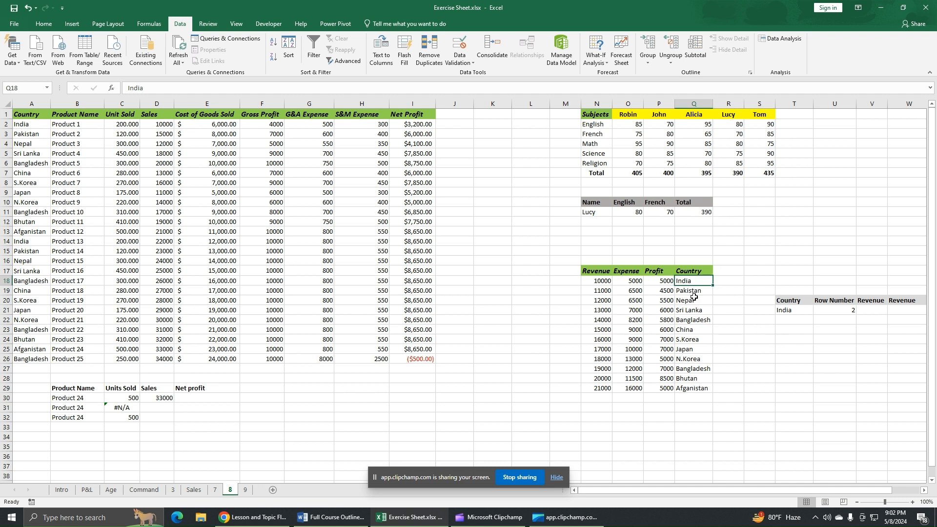
{"action": "left_click", "coordinate": [696, 321]}
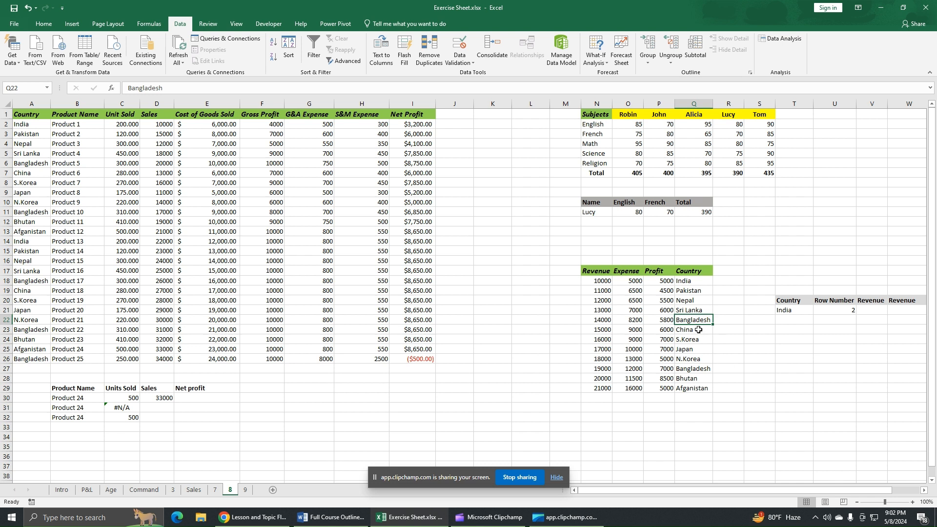
Replace the lookup country in T21 with China, copied from Q23 and pasted as a value, and check the Row Number cell.
{"action": "left_click", "coordinate": [697, 330]}
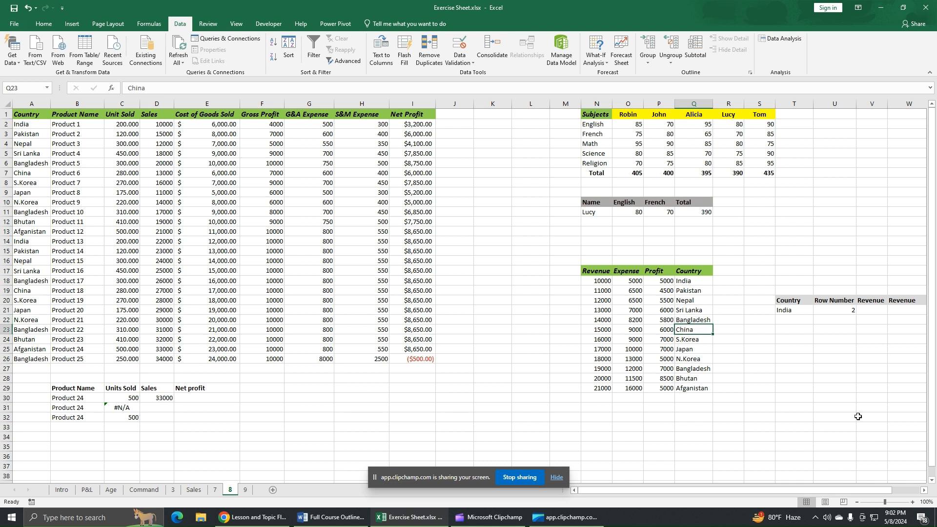
{"action": "right_click", "coordinate": [705, 331]}
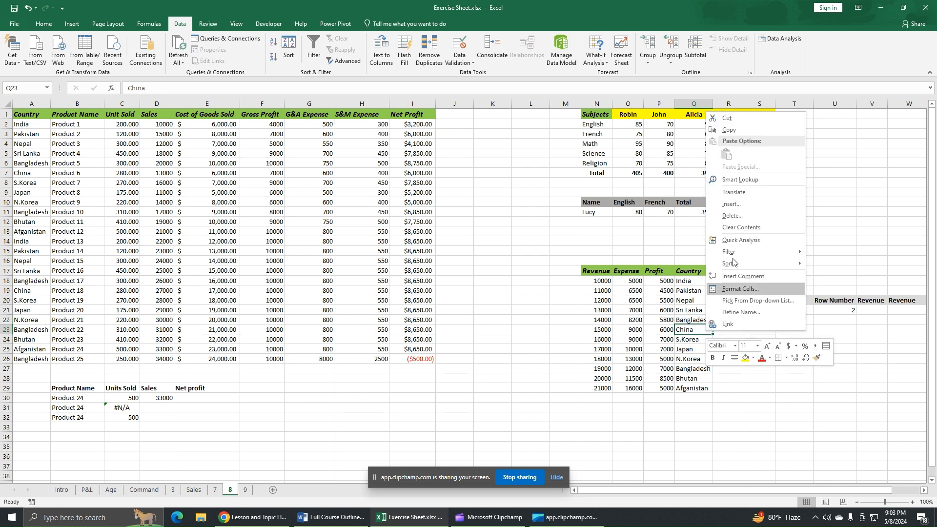
{"action": "left_click", "coordinate": [744, 131]}
{"action": "left_click", "coordinate": [800, 311]}
{"action": "right_click", "coordinate": [800, 310]}
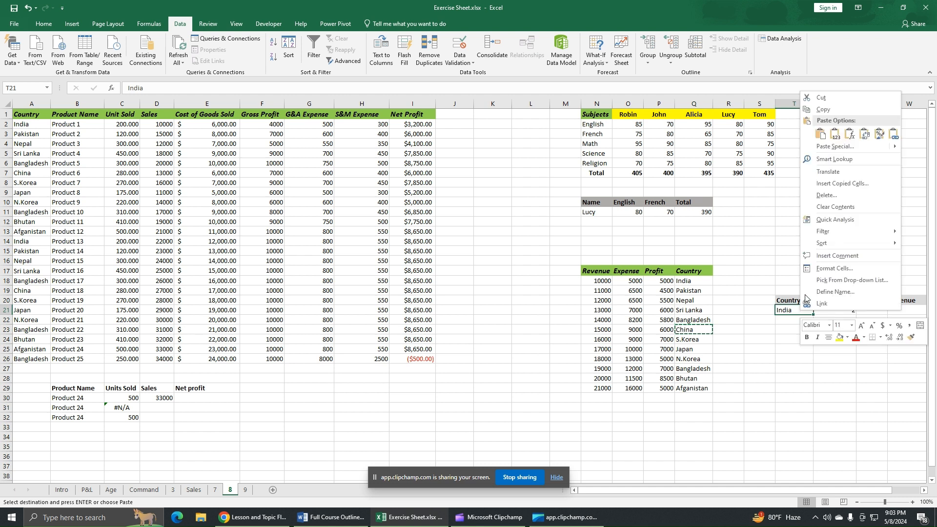
{"action": "left_click", "coordinate": [836, 136]}
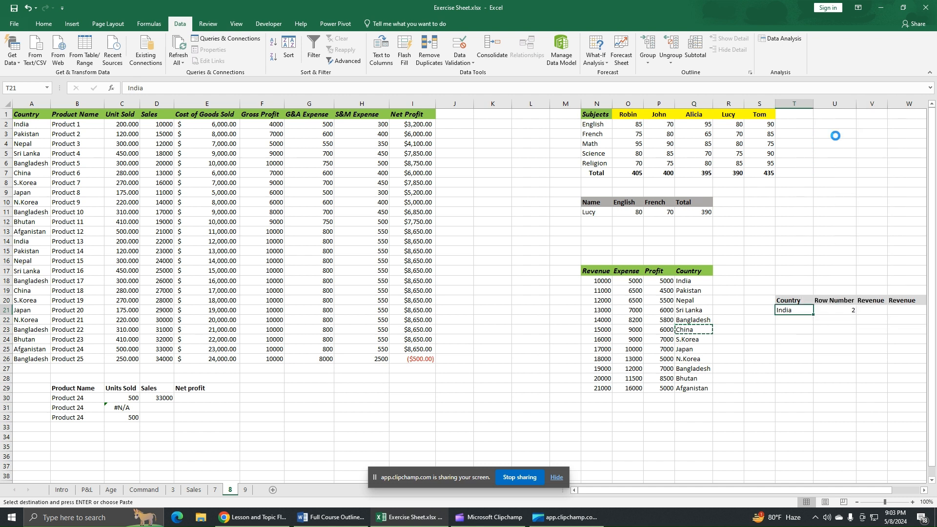
{"action": "left_click", "coordinate": [843, 308]}
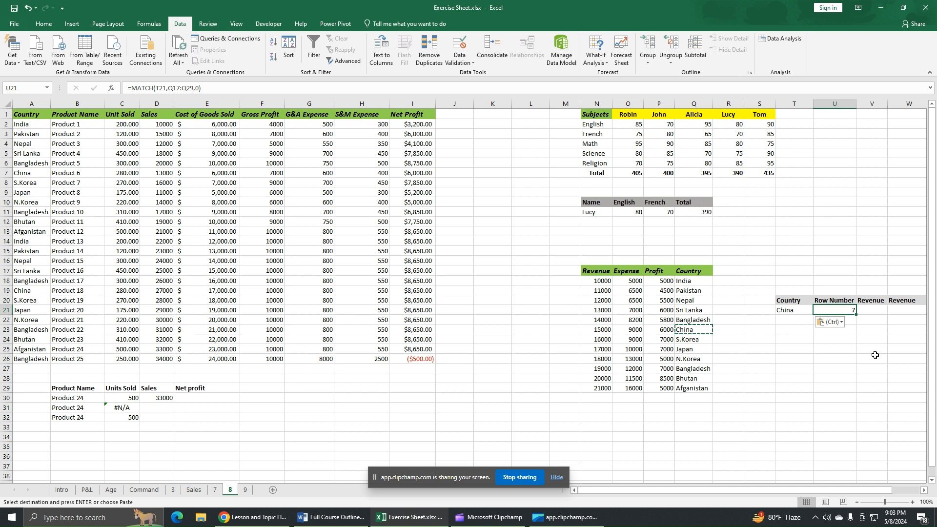
Enter =INDEX(N17:Q29,U21,1) in V21 under the first Revenue header and compare it with China's row in the table.
{"action": "left_click", "coordinate": [868, 309]}
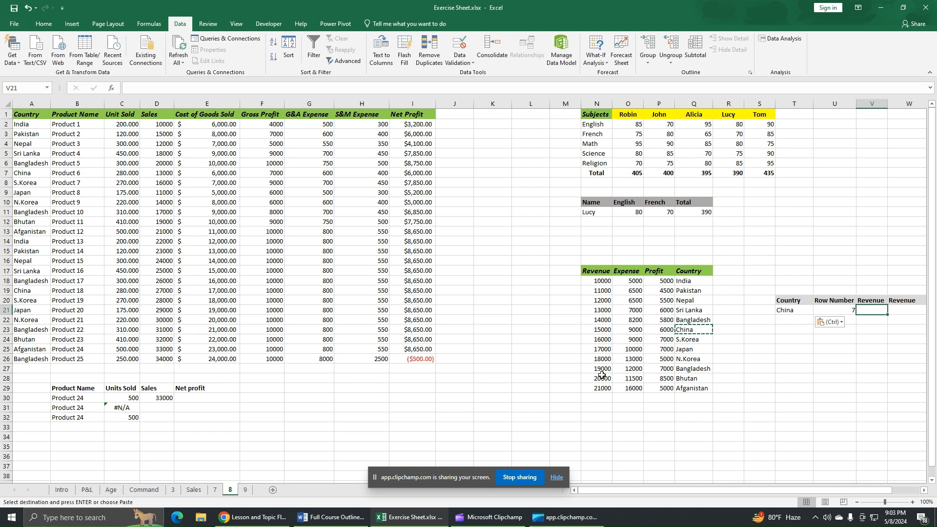
{"action": "type", "text": "="}
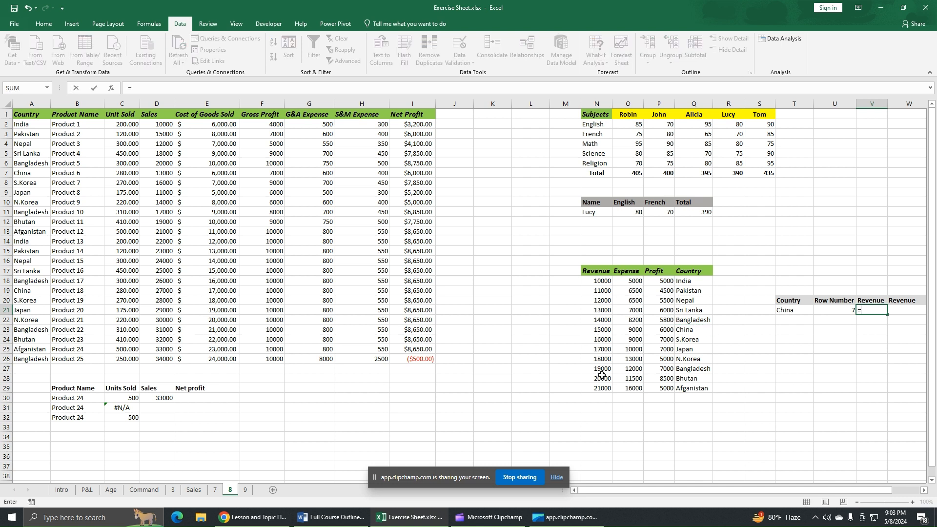
{"action": "type", "text": "in"}
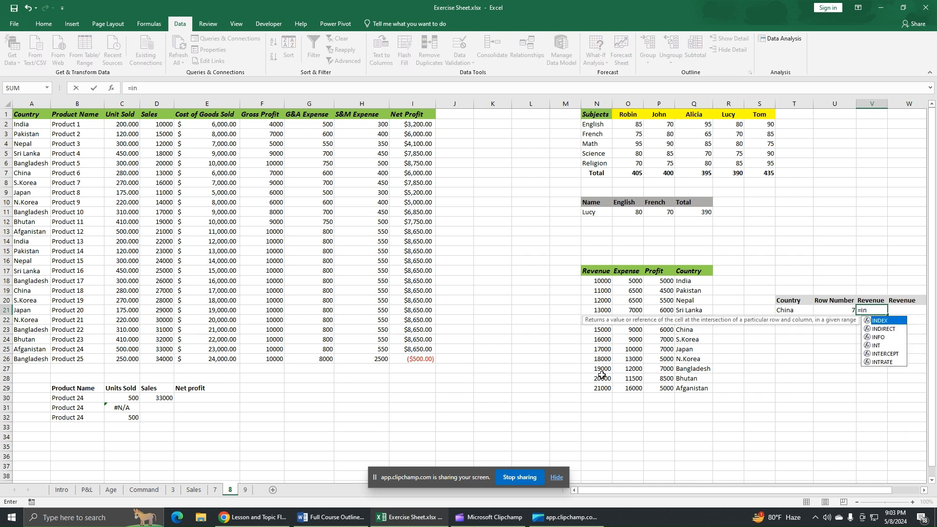
{"action": "double_click", "coordinate": [881, 321]}
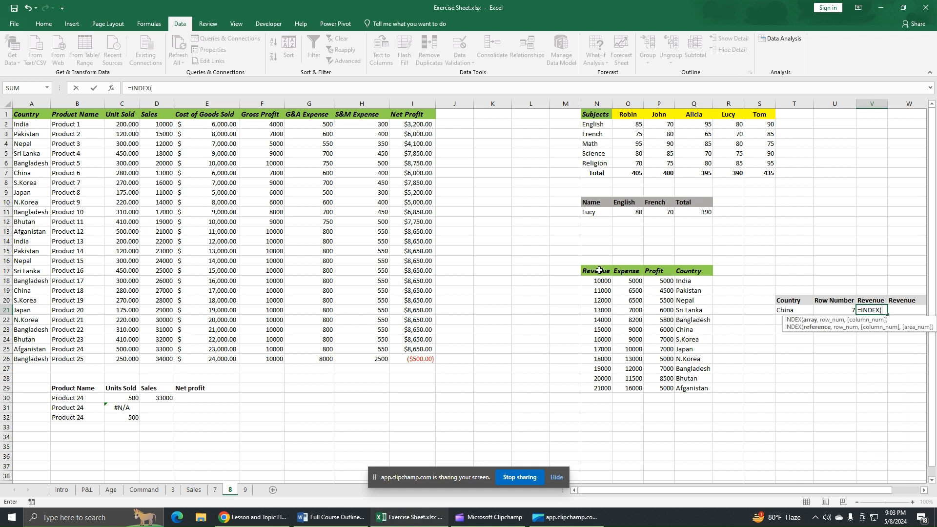
{"action": "left_click_drag", "start_coordinate": [599, 270], "coordinate": [699, 387]}
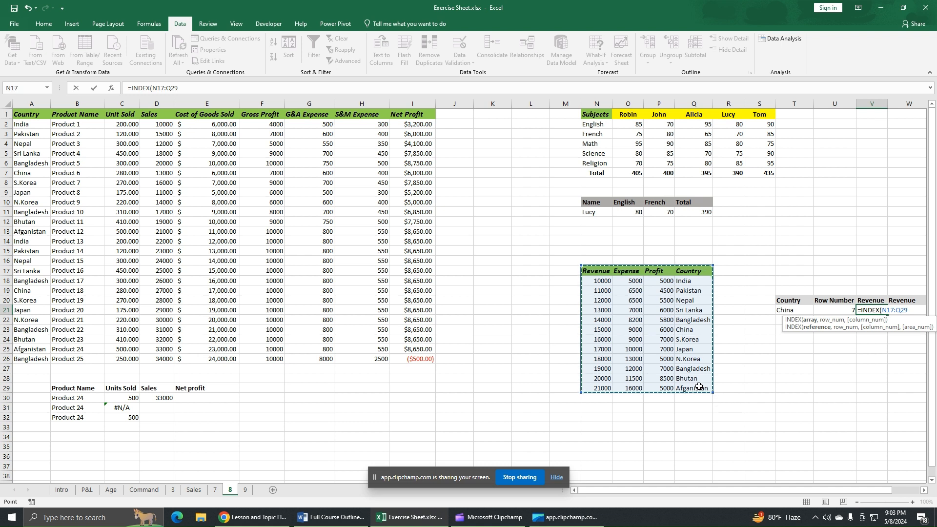
{"action": "type", "text": ","}
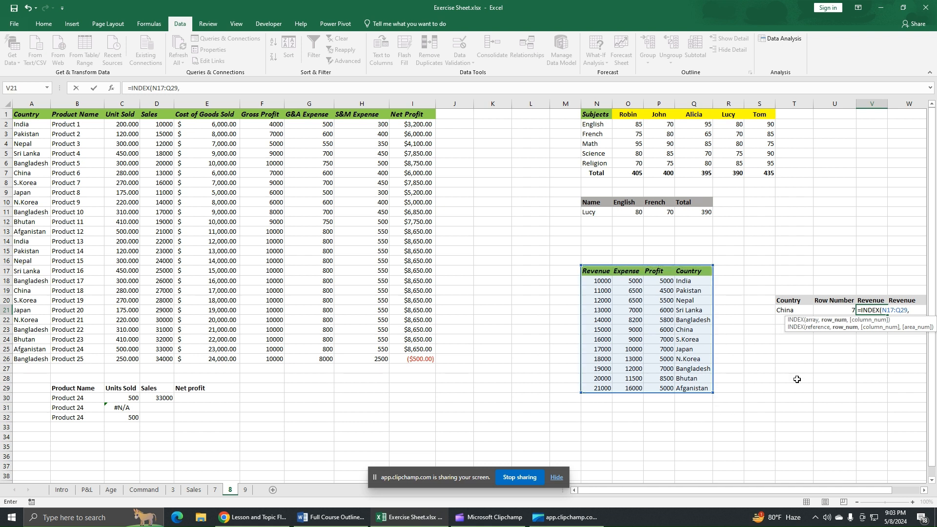
{"action": "left_click", "coordinate": [845, 310]}
{"action": "type", "text": ",1"}
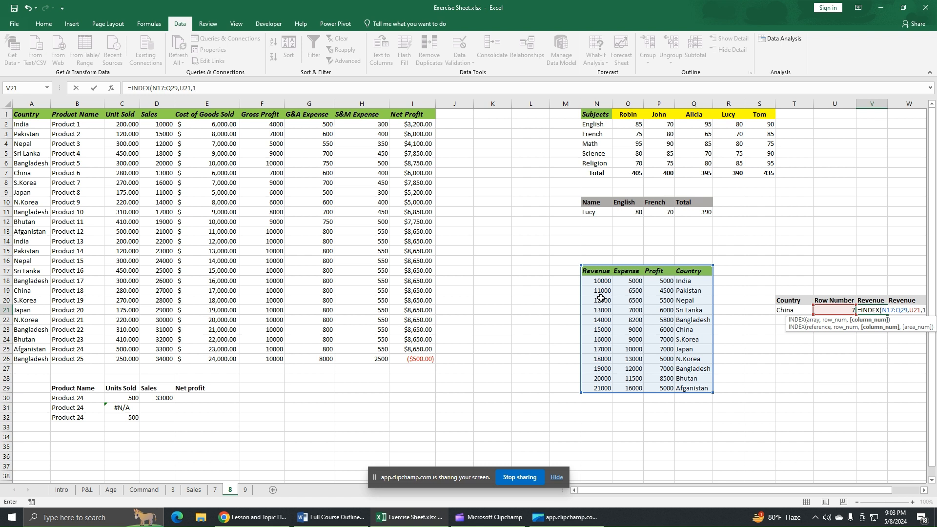
{"action": "type", "text": ")"}
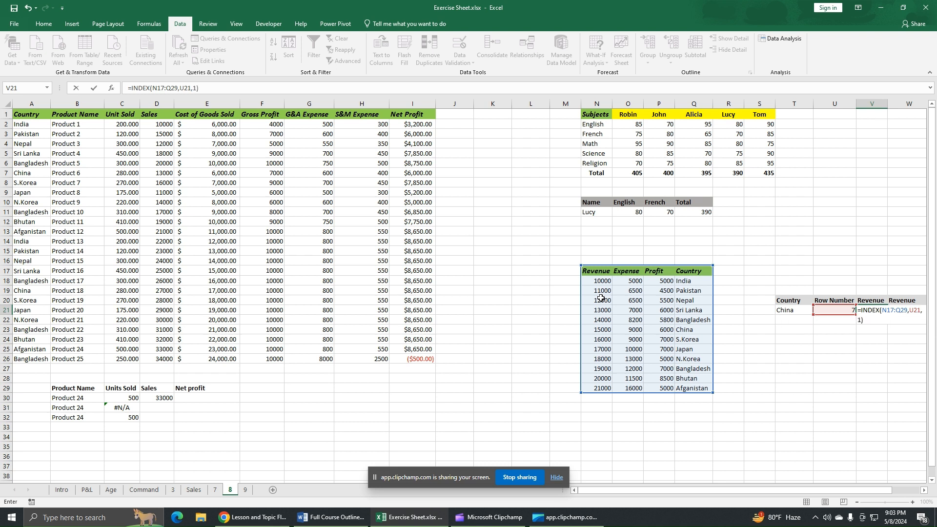
{"action": "key", "text": "Return"}
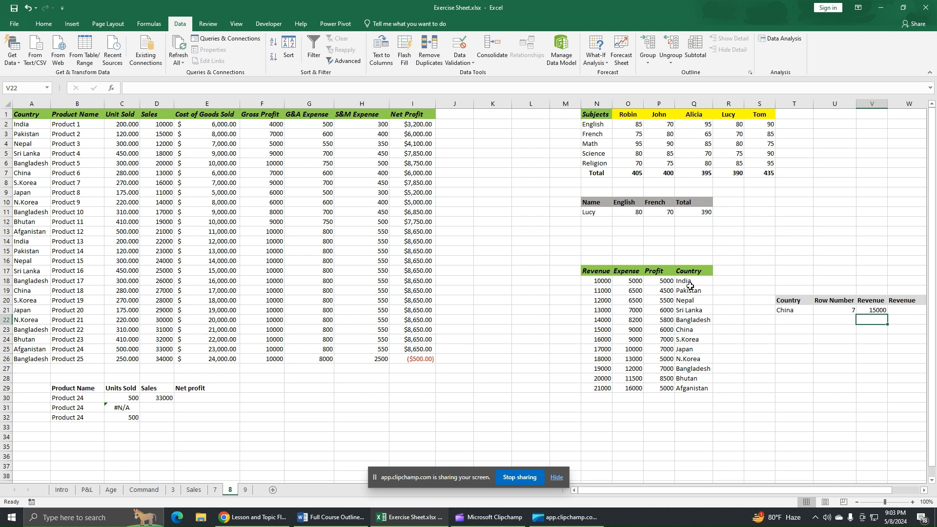
{"action": "left_click_drag", "start_coordinate": [685, 331], "coordinate": [595, 333]}
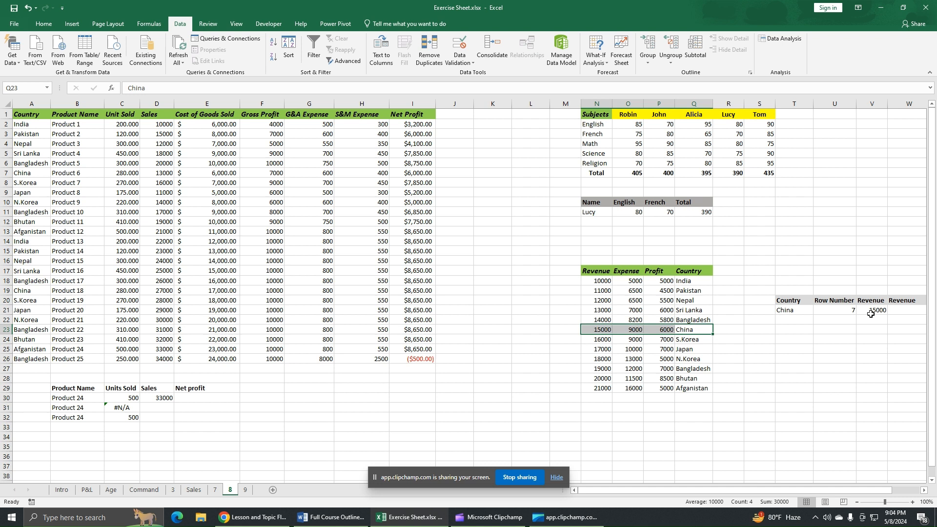
Replace the lookup country in T21 with Bhutan, copied from Q28 and pasted as a value.
{"action": "left_click", "coordinate": [698, 378]}
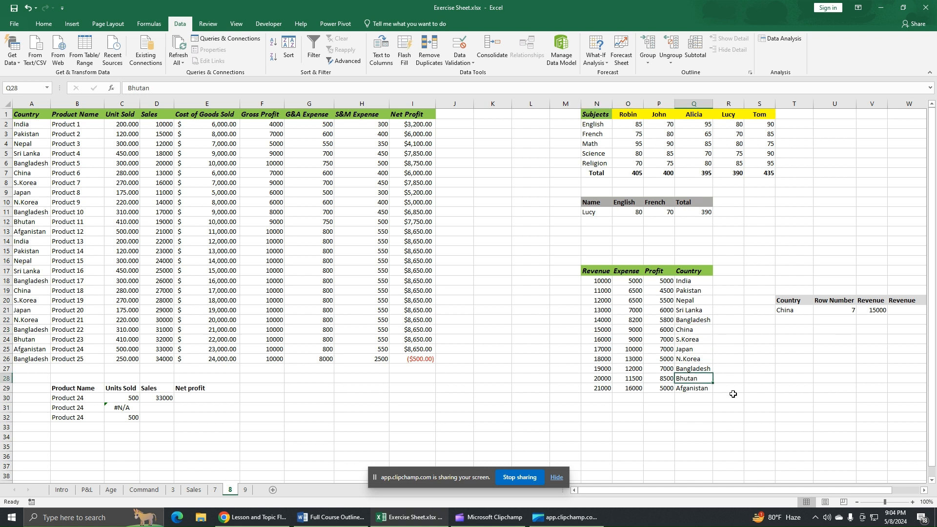
{"action": "right_click", "coordinate": [702, 384]}
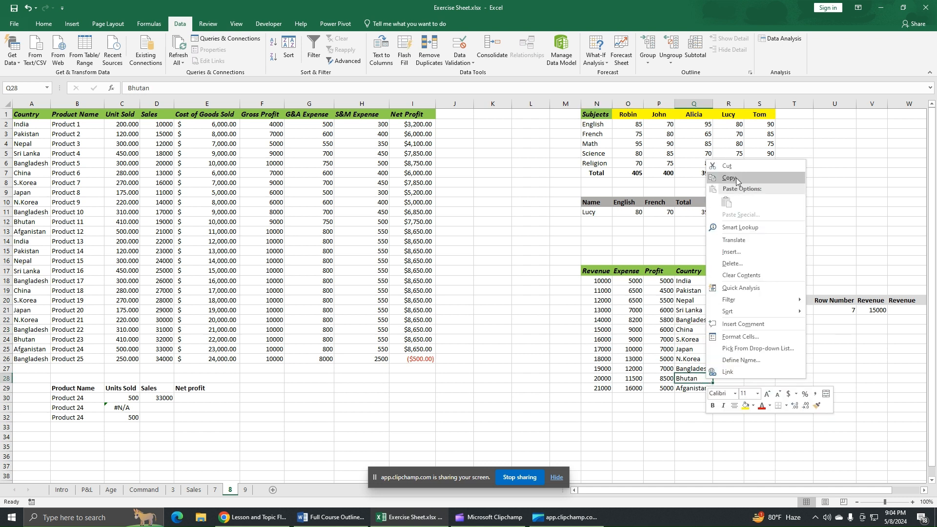
{"action": "left_click", "coordinate": [744, 184]}
{"action": "left_click", "coordinate": [792, 308]}
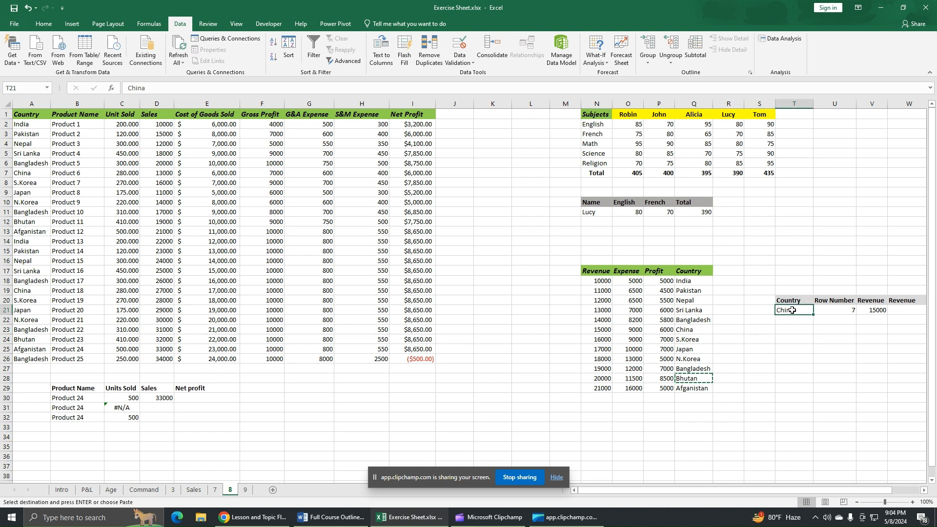
{"action": "right_click", "coordinate": [794, 311]}
{"action": "left_click", "coordinate": [813, 133]}
{"action": "left_click", "coordinate": [867, 387]}
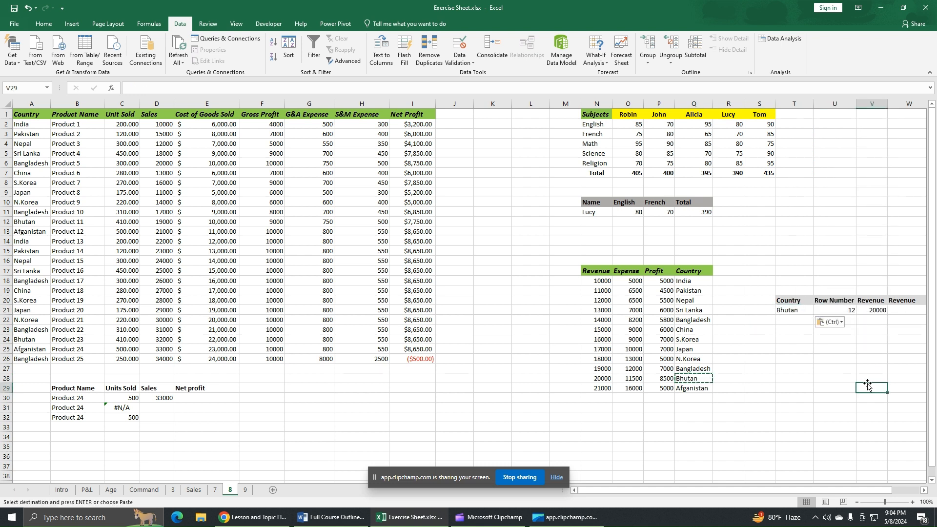
Compare Bhutan's row in the revenue table with the lookup result and review the formulas in U21 and V21.
{"action": "left_click_drag", "start_coordinate": [691, 379], "coordinate": [598, 378]}
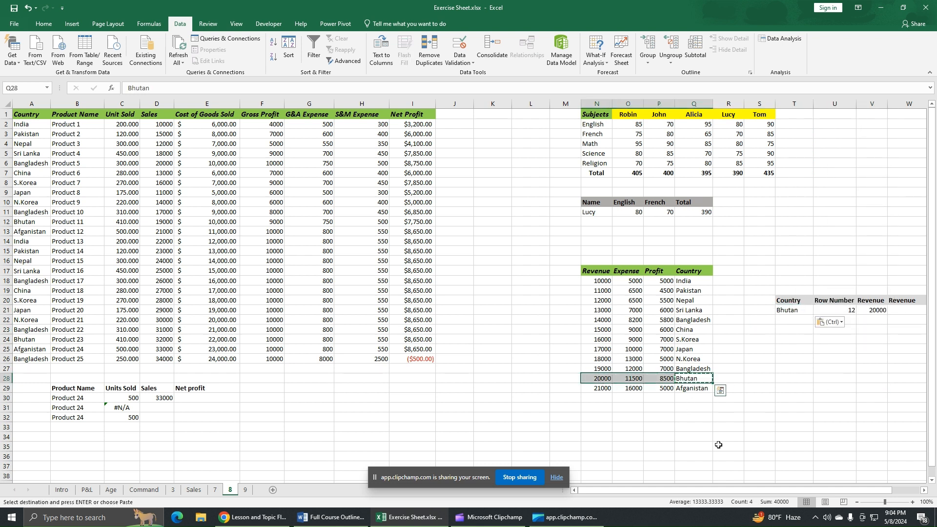
{"action": "left_click", "coordinate": [882, 314]}
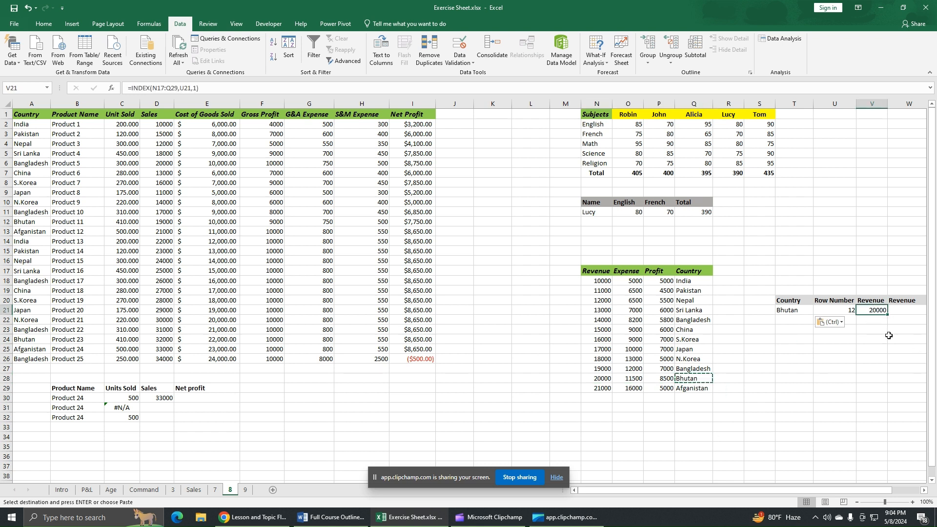
{"action": "left_click", "coordinate": [904, 311]}
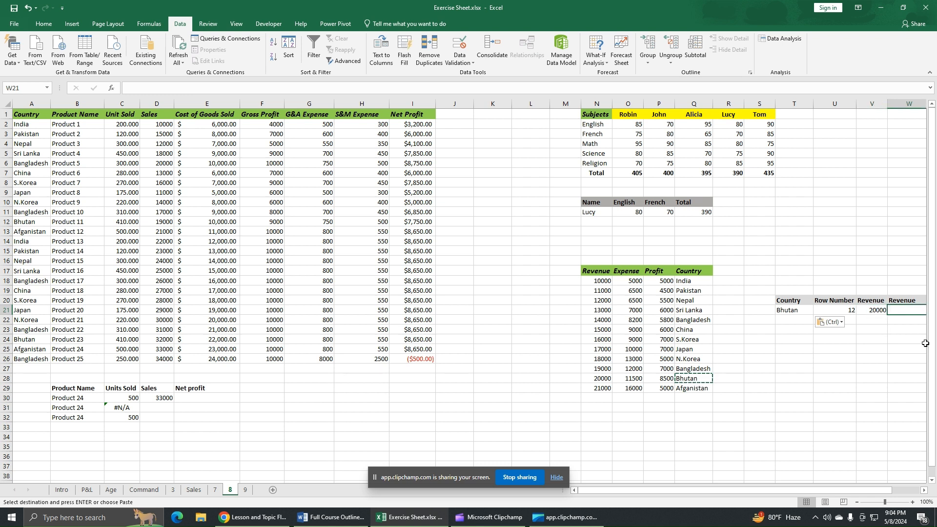
{"action": "left_click", "coordinate": [843, 310]}
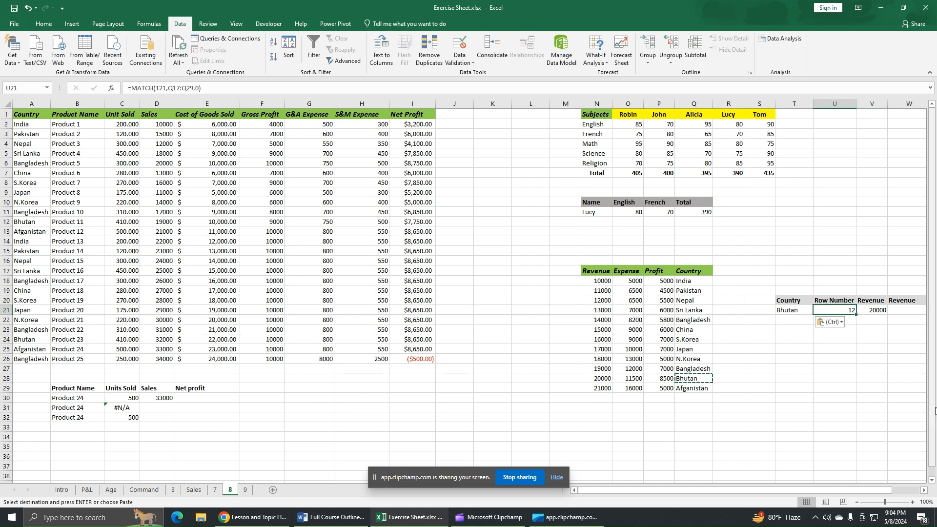
{"action": "left_click", "coordinate": [873, 309]}
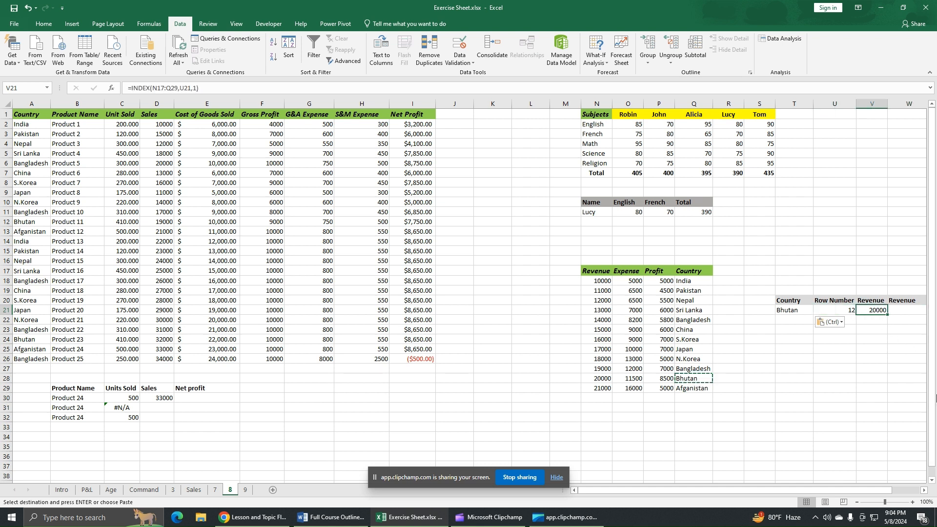
{"action": "left_click", "coordinate": [901, 311]}
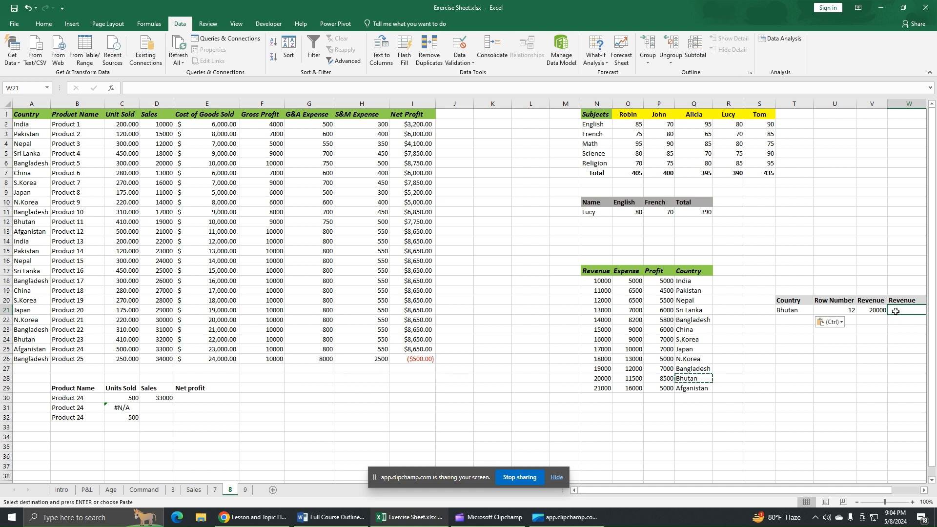
{"action": "left_click", "coordinate": [877, 311]}
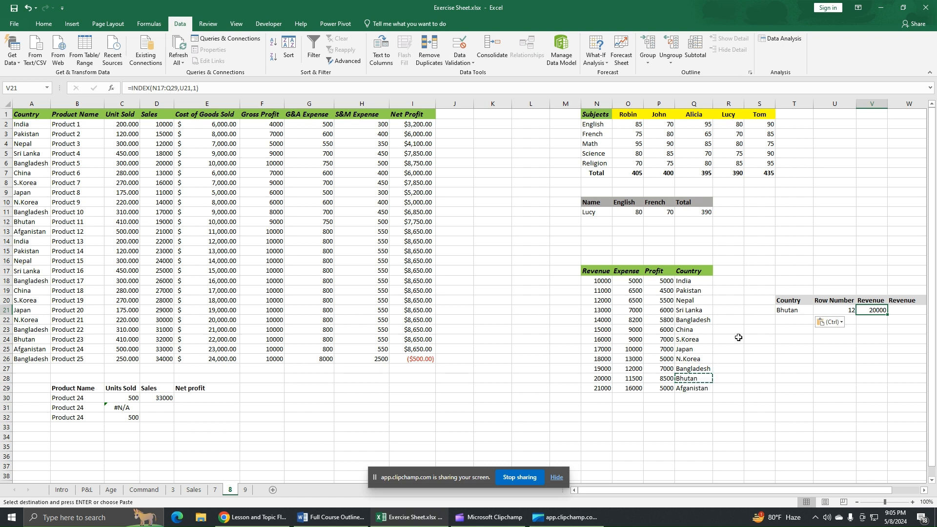
Start an INDEX formula in W21 under the second Revenue header, with the whole revenue table N17:Q29 as the array.
{"action": "left_click", "coordinate": [900, 311]}
{"action": "type", "text": "="}
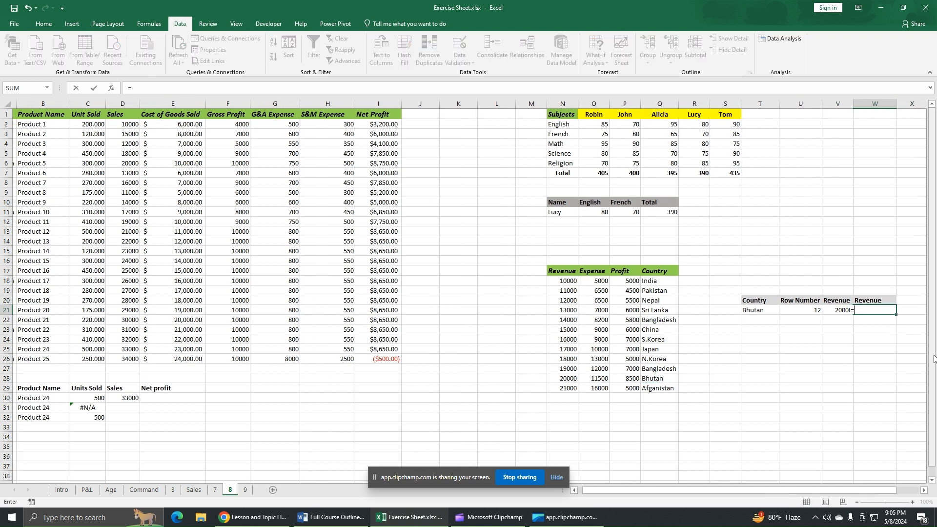
{"action": "type", "text": "Ind"}
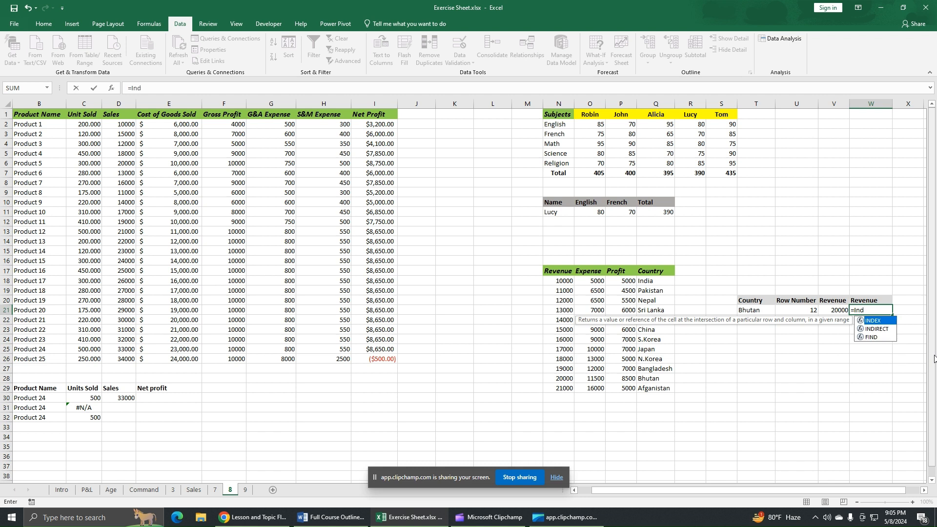
{"action": "double_click", "coordinate": [882, 322]}
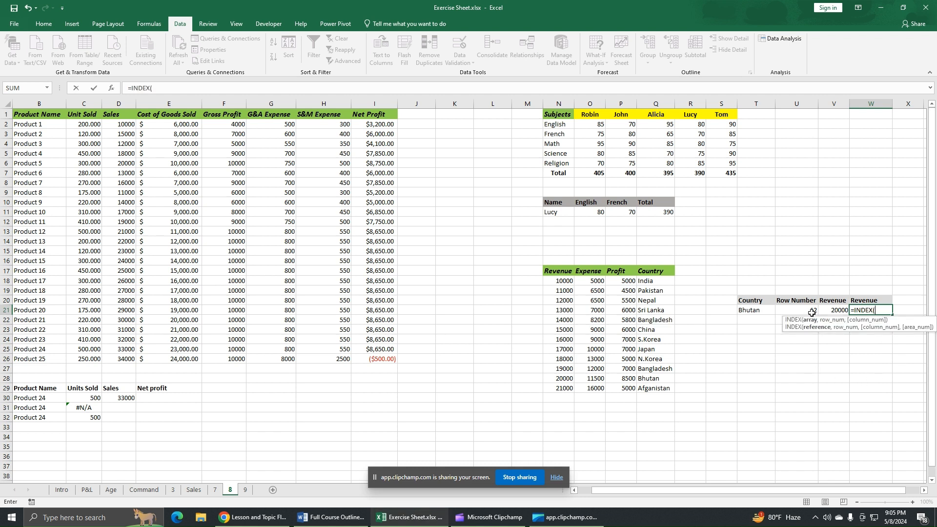
{"action": "left_click_drag", "start_coordinate": [565, 272], "coordinate": [664, 392]}
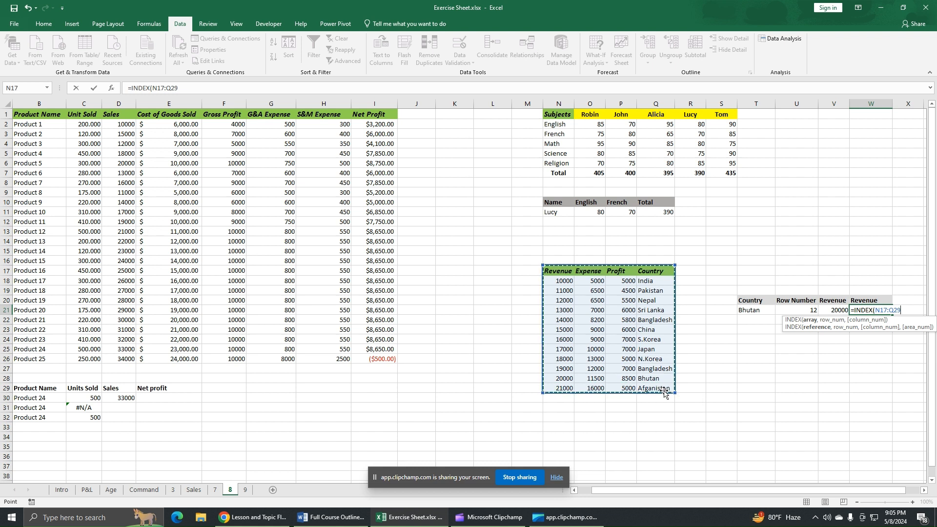
{"action": "type", "text": ","}
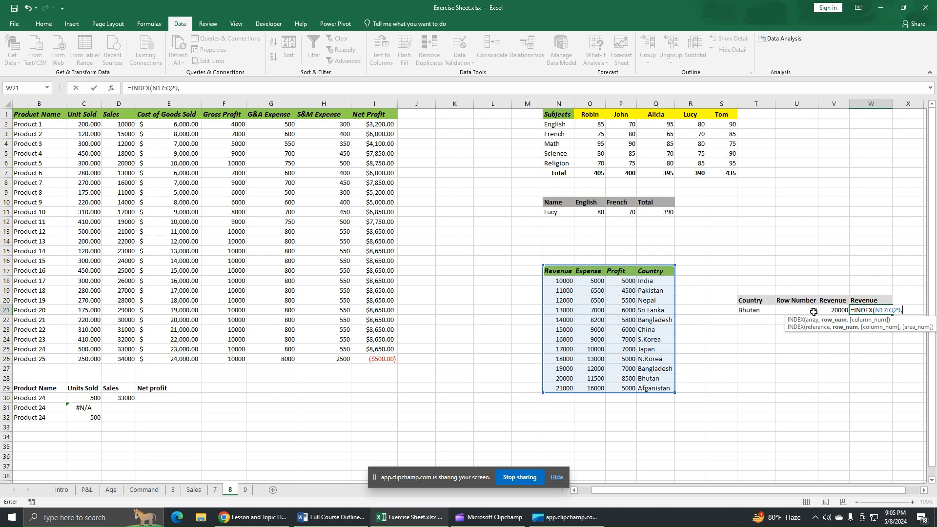
Nest MATCH(T21,Q17:Q29,0) as the row number argument of the INDEX formula in W21.
{"action": "type", "text": "mat"}
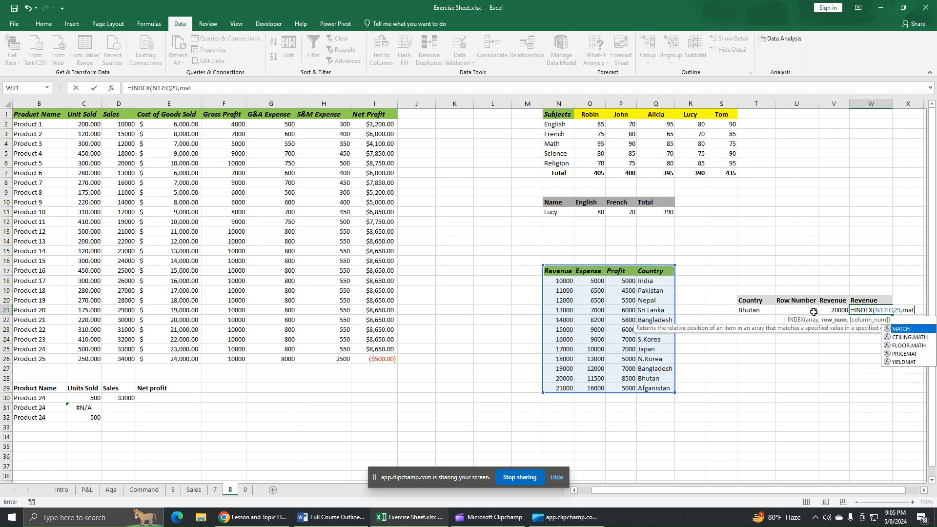
{"action": "double_click", "coordinate": [904, 330]}
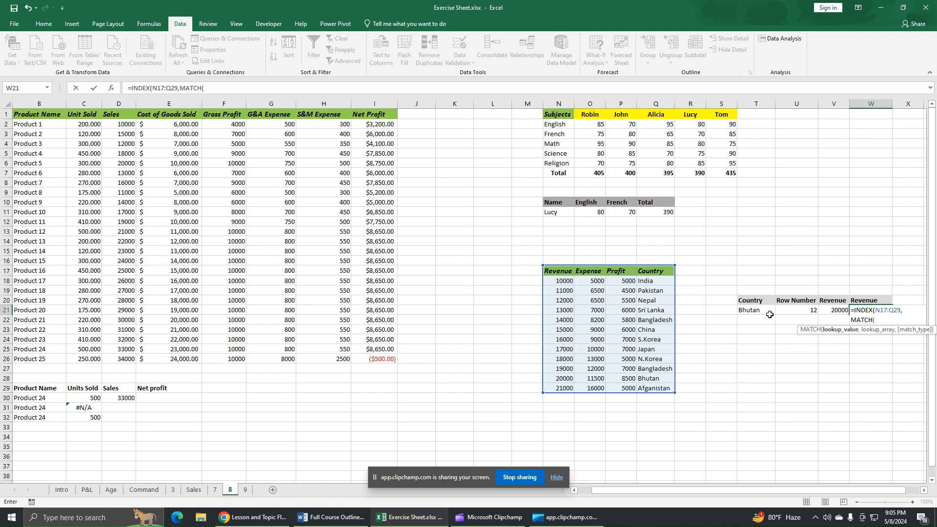
{"action": "left_click", "coordinate": [764, 311]}
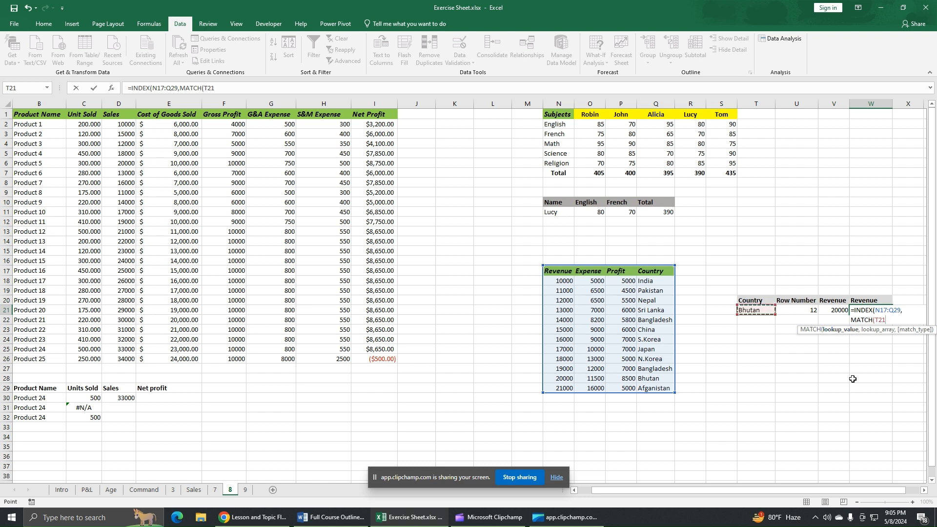
{"action": "type", "text": ","}
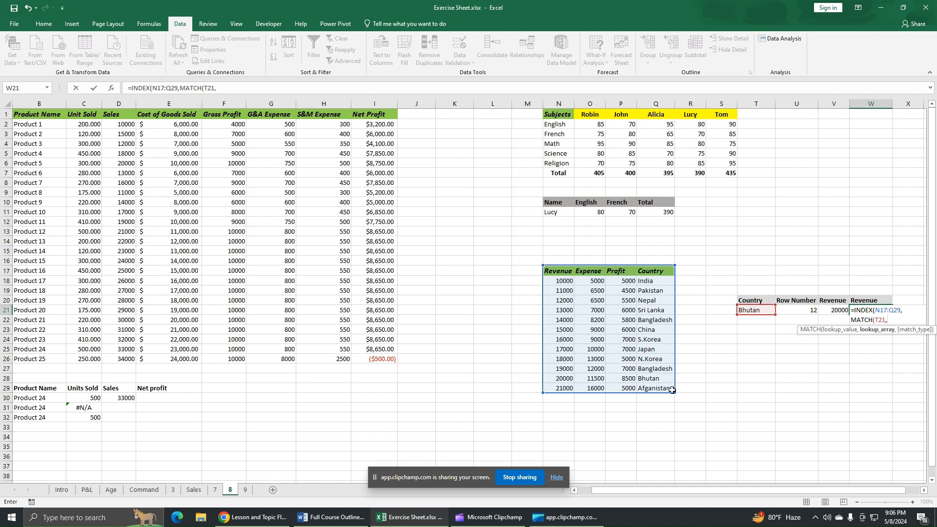
{"action": "left_click_drag", "start_coordinate": [662, 272], "coordinate": [663, 388]}
{"action": "type", "text": ","}
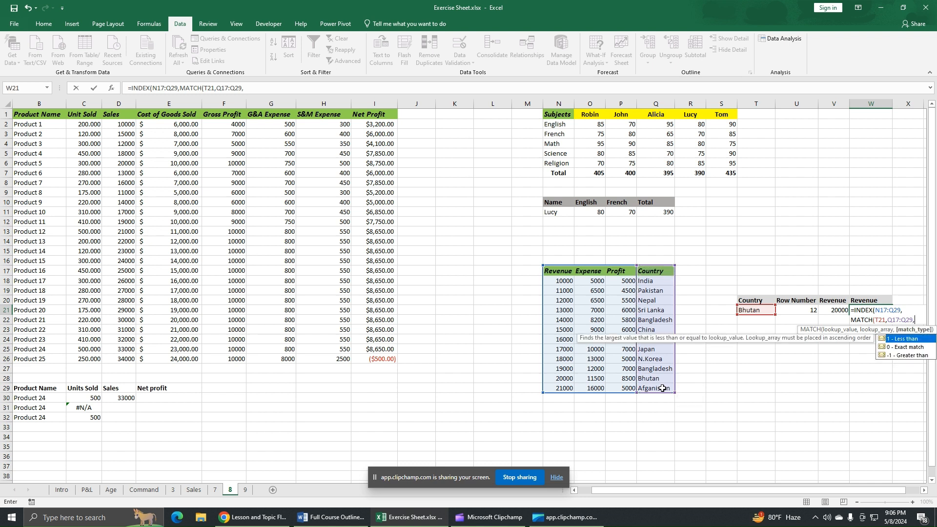
{"action": "double_click", "coordinate": [902, 347]}
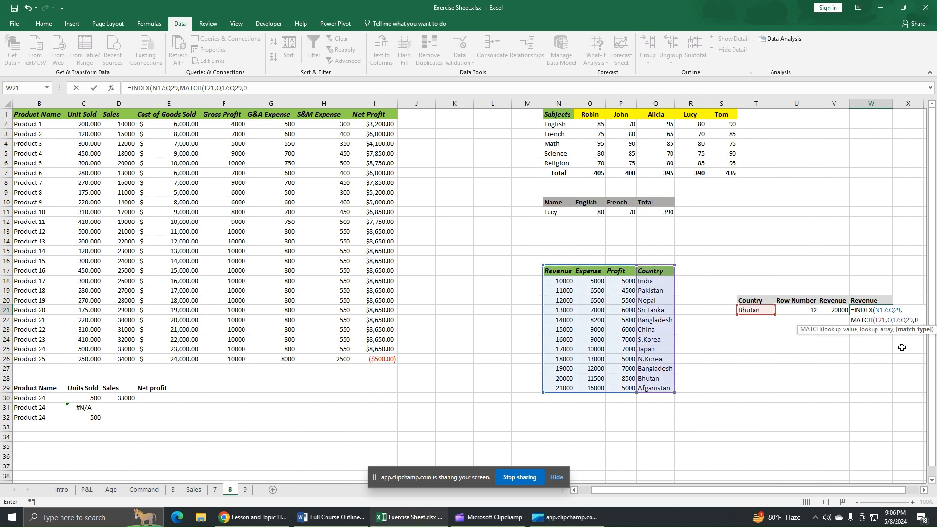
{"action": "type", "text": ")"}
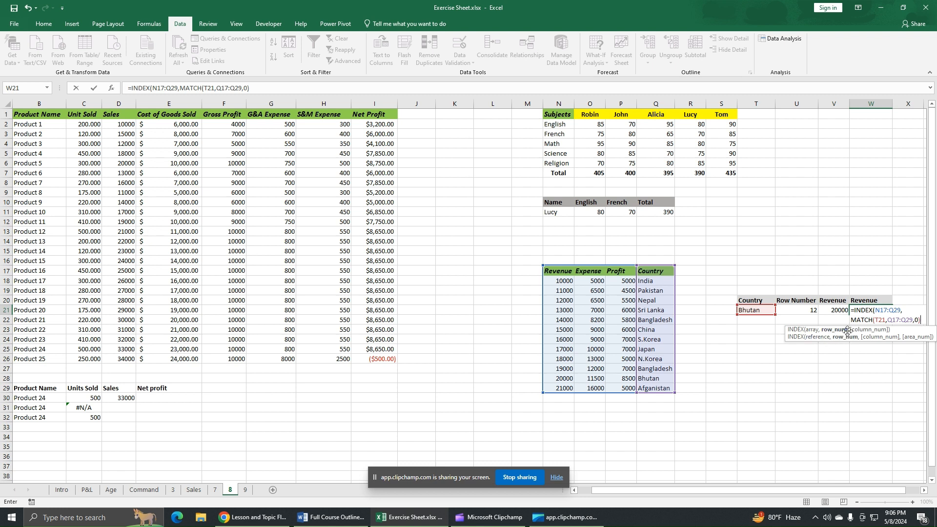
Complete the W21 formula with column number 1 as =INDEX(N17:Q29,MATCH(T21,Q17:Q29,0),1) and review it.
{"action": "type", "text": ","}
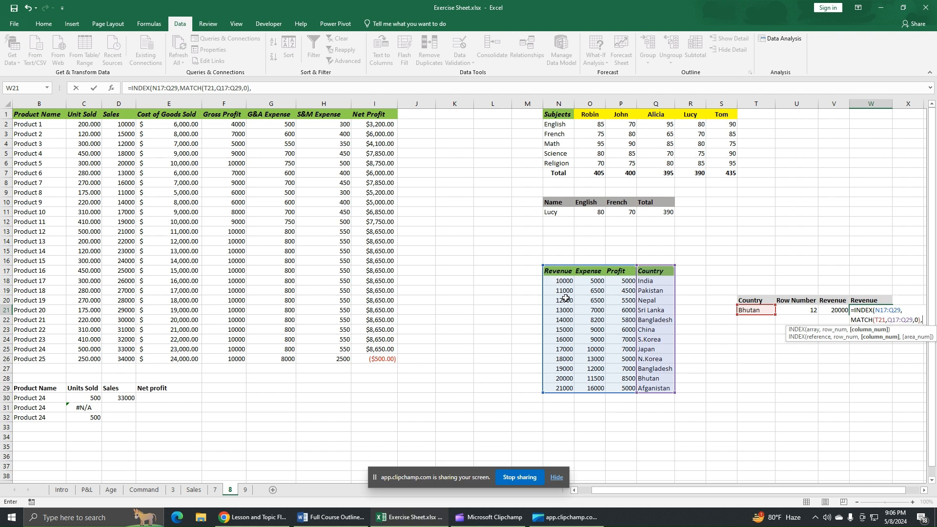
{"action": "type", "text": ")"}
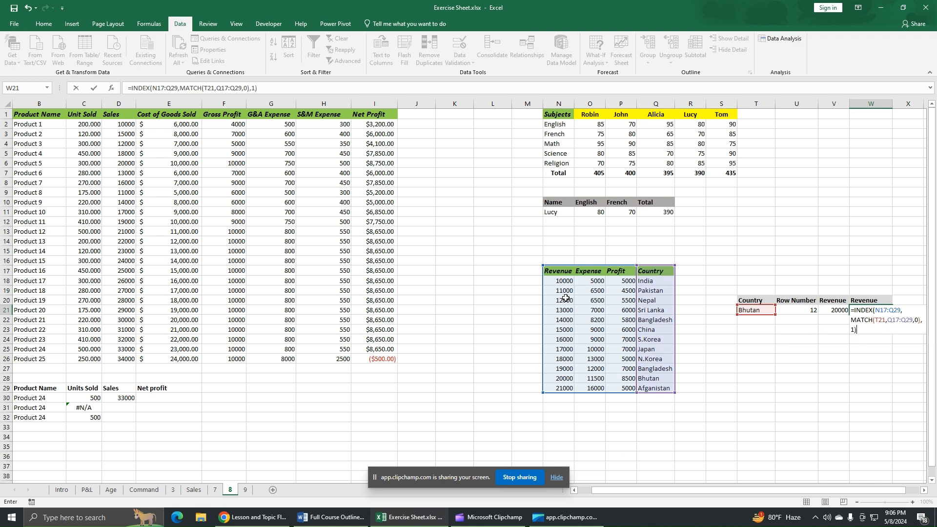
{"action": "key", "text": "Return"}
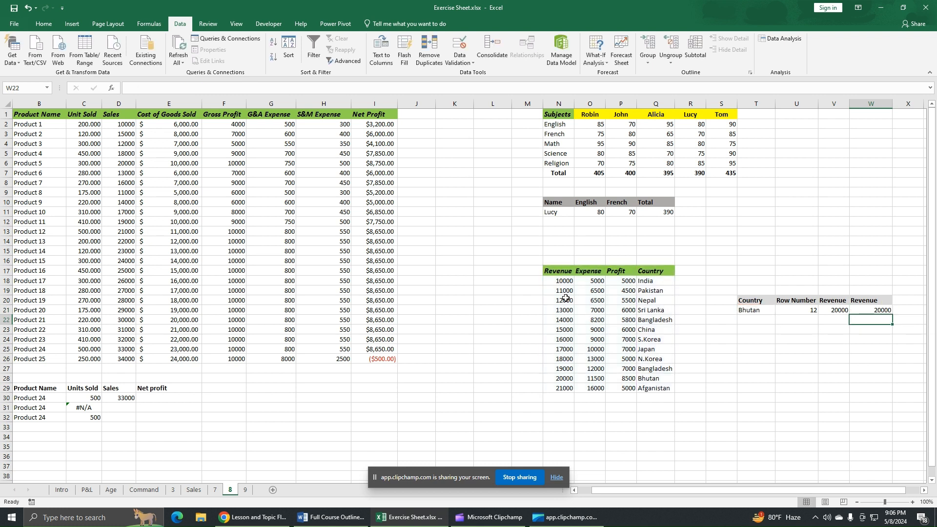
{"action": "left_click", "coordinate": [872, 311]}
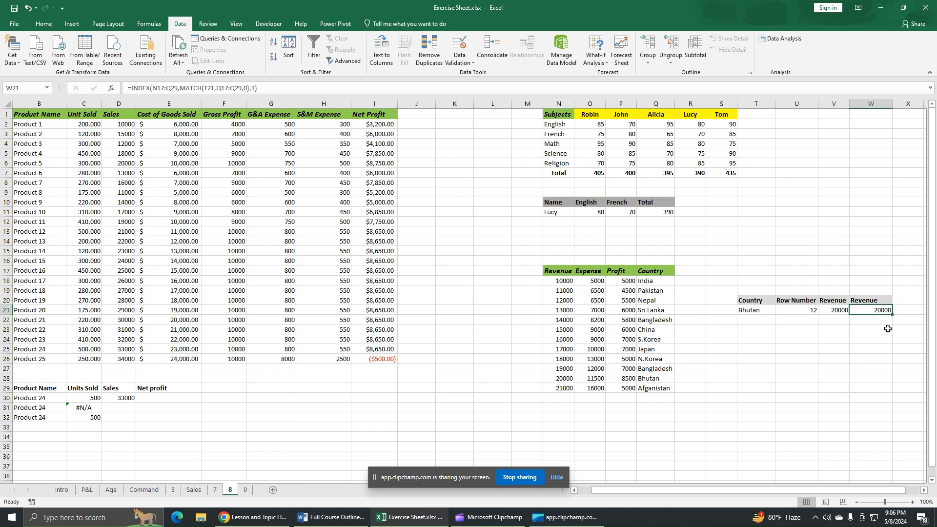
Replace the lookup country in T21 with Afganistan, copied from Q29 and pasted as a value.
{"action": "left_click", "coordinate": [656, 388]}
{"action": "right_click", "coordinate": [657, 388]}
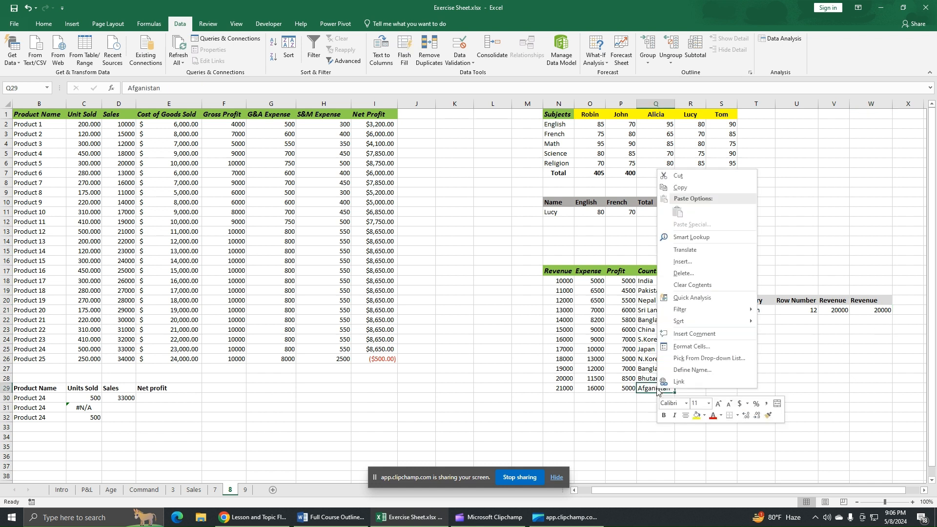
{"action": "left_click", "coordinate": [681, 189]}
{"action": "left_click", "coordinate": [767, 311]}
{"action": "right_click", "coordinate": [769, 312]}
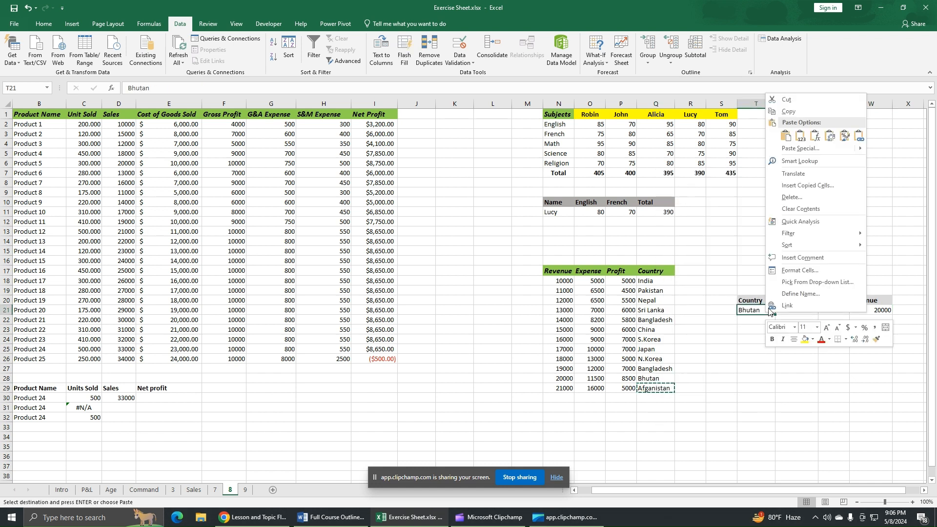
{"action": "left_click", "coordinate": [803, 141]}
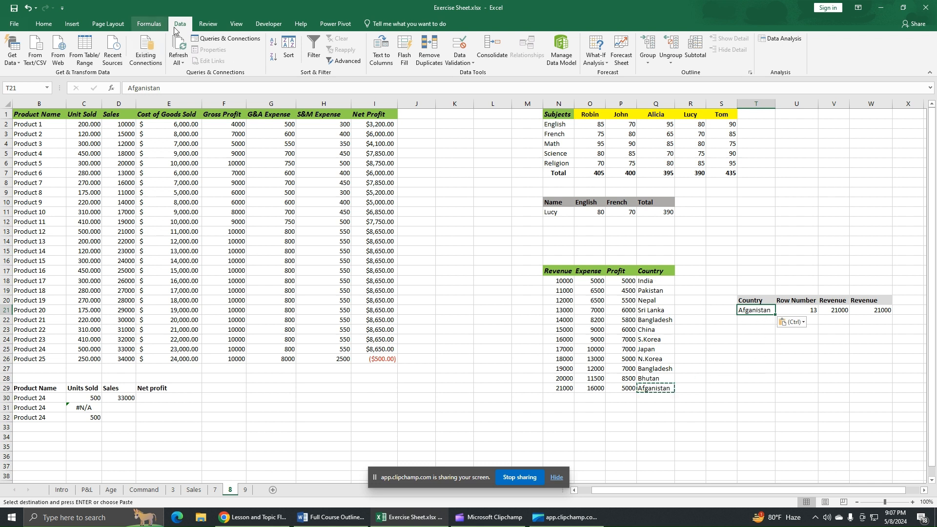
Add a data validation drop-down list to the lookup country cell T21, with the countries in Q18:Q29 as its source.
{"action": "left_click", "coordinate": [467, 64]}
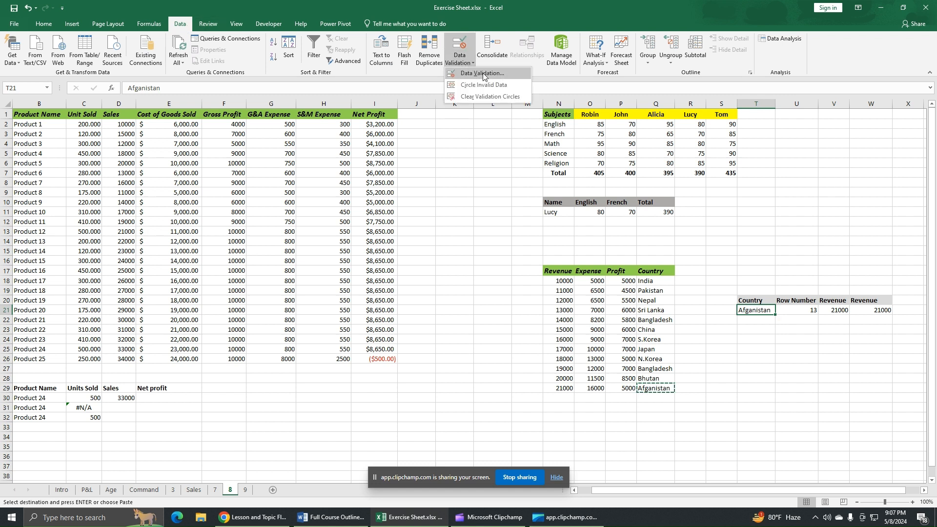
{"action": "left_click", "coordinate": [481, 73]}
{"action": "left_click", "coordinate": [536, 273]}
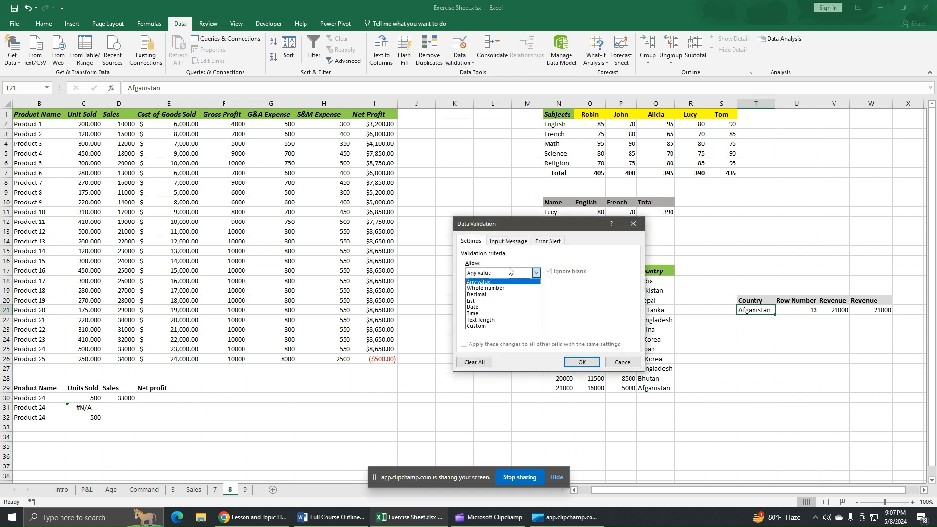
{"action": "left_click", "coordinate": [483, 301]}
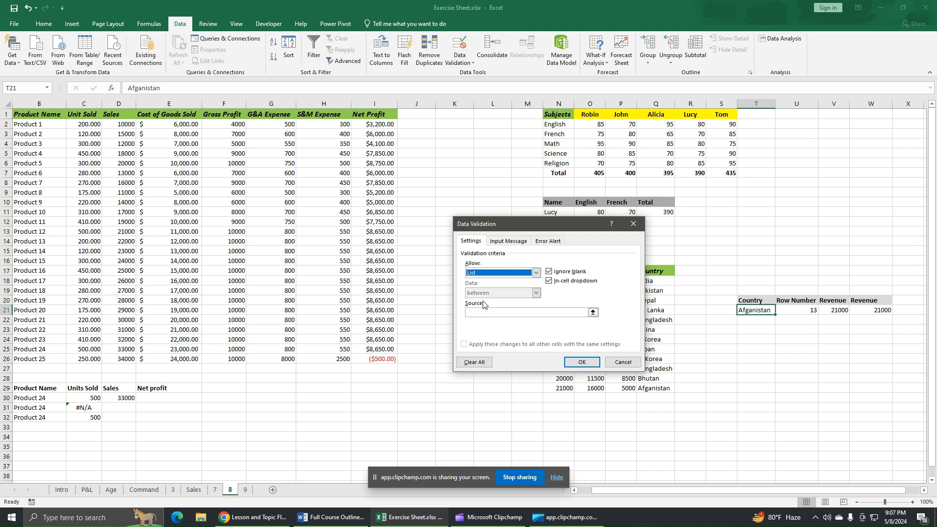
{"action": "left_click", "coordinate": [593, 313]}
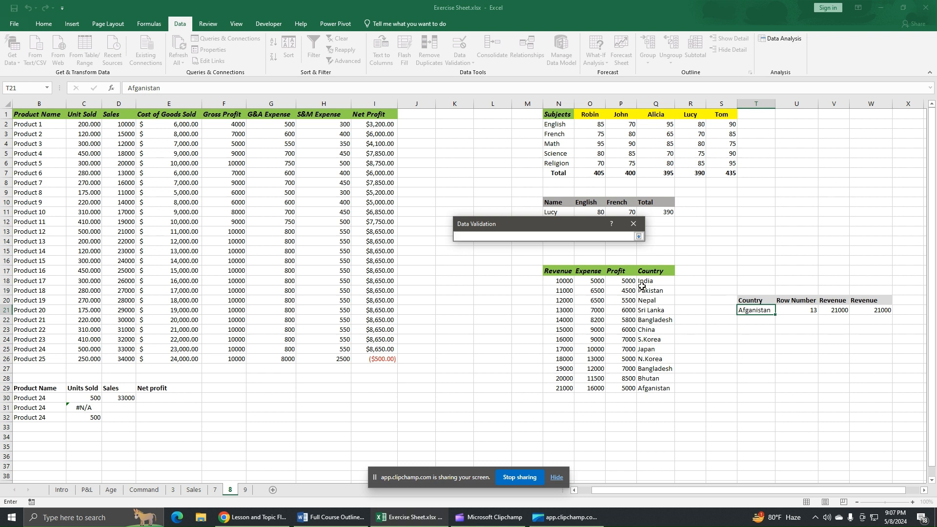
{"action": "left_click_drag", "start_coordinate": [648, 283], "coordinate": [649, 386]}
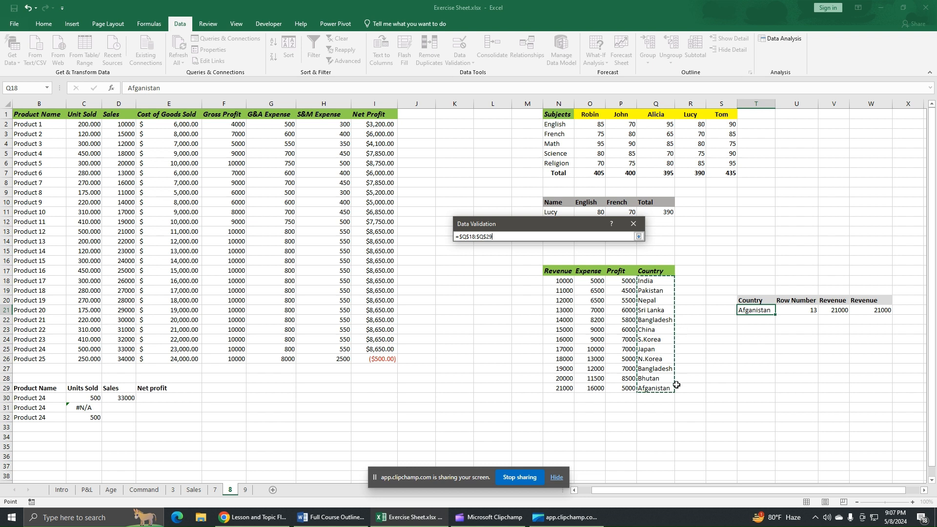
{"action": "key", "text": "Return"}
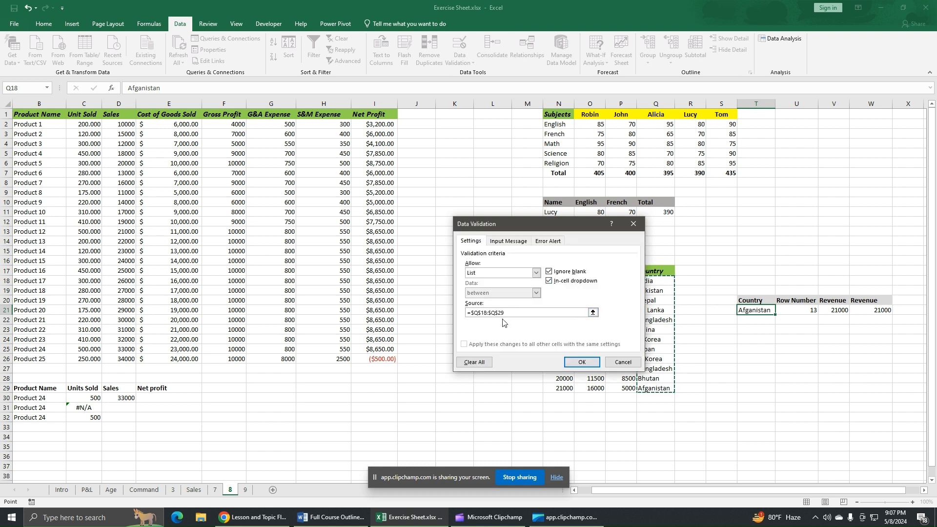
{"action": "left_click", "coordinate": [589, 363]}
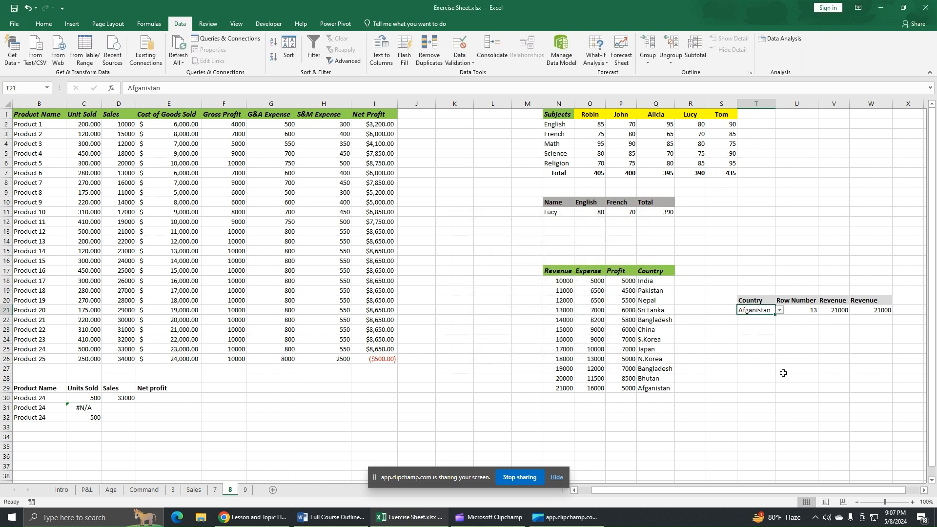
Choose China from the country drop-down in T21 and check the row number and both revenue formulas in U21:W21.
{"action": "left_click", "coordinate": [780, 311]}
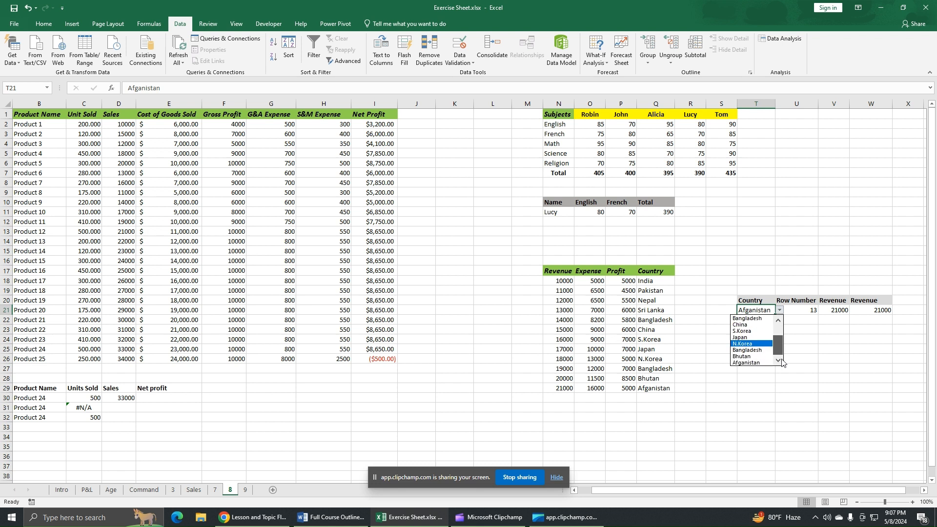
{"action": "left_click", "coordinate": [751, 325]}
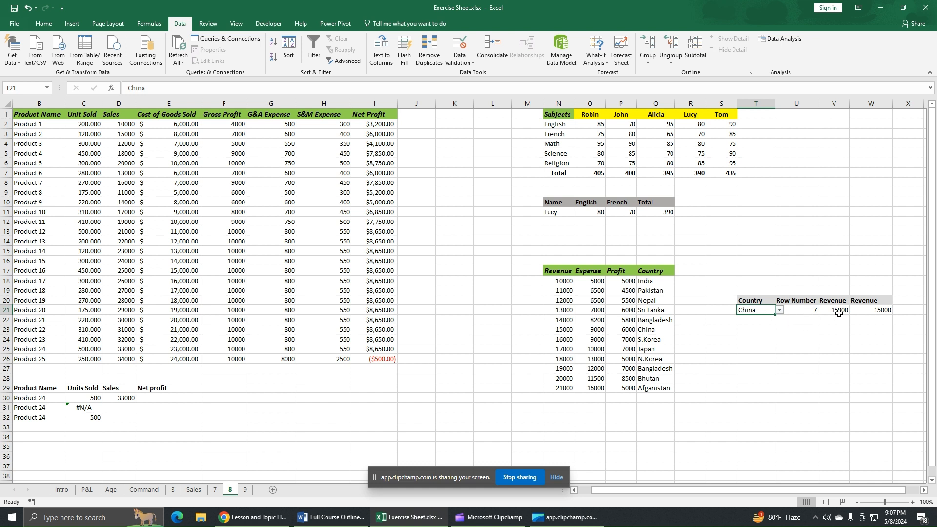
{"action": "left_click", "coordinate": [813, 312]}
{"action": "left_click", "coordinate": [836, 312]}
{"action": "left_click", "coordinate": [866, 310]}
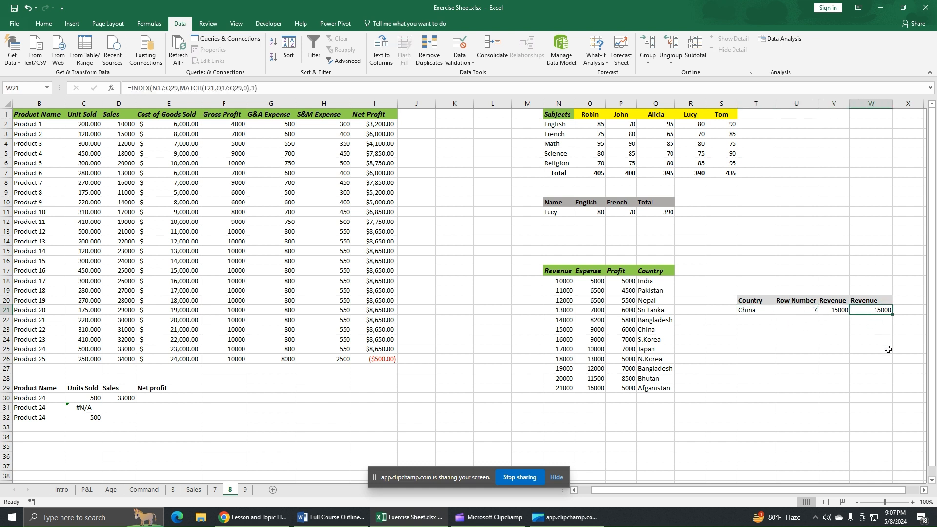
{"action": "left_click", "coordinate": [848, 361]}
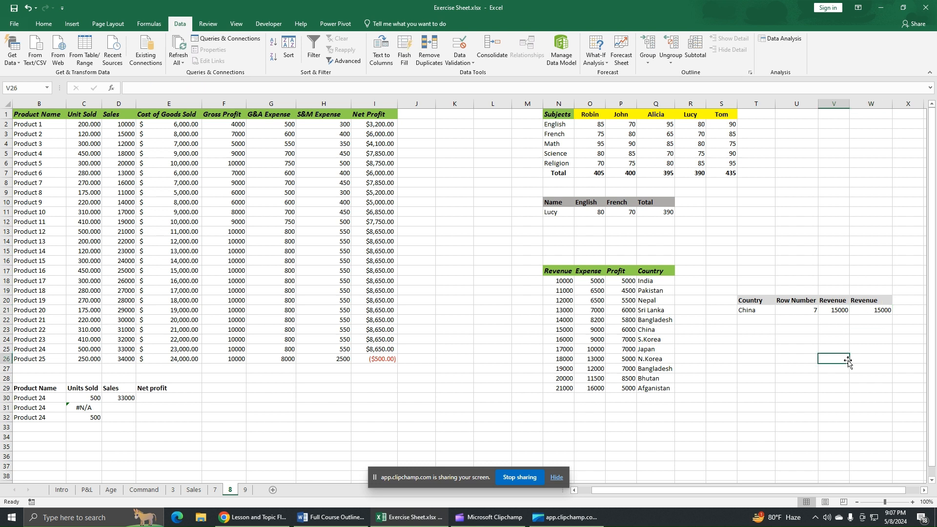